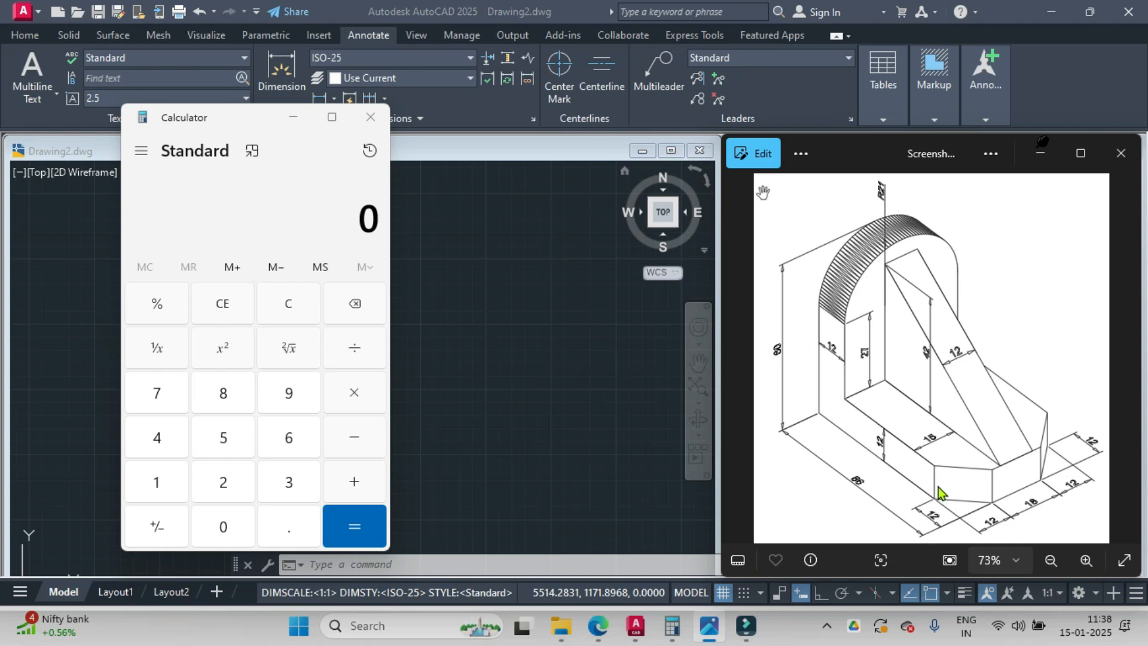
- Clear the calculator and add 12 + 18 + 12 to get the bracket's overall width
left_click(292, 298)
left_click(160, 478)
left_click(227, 478)
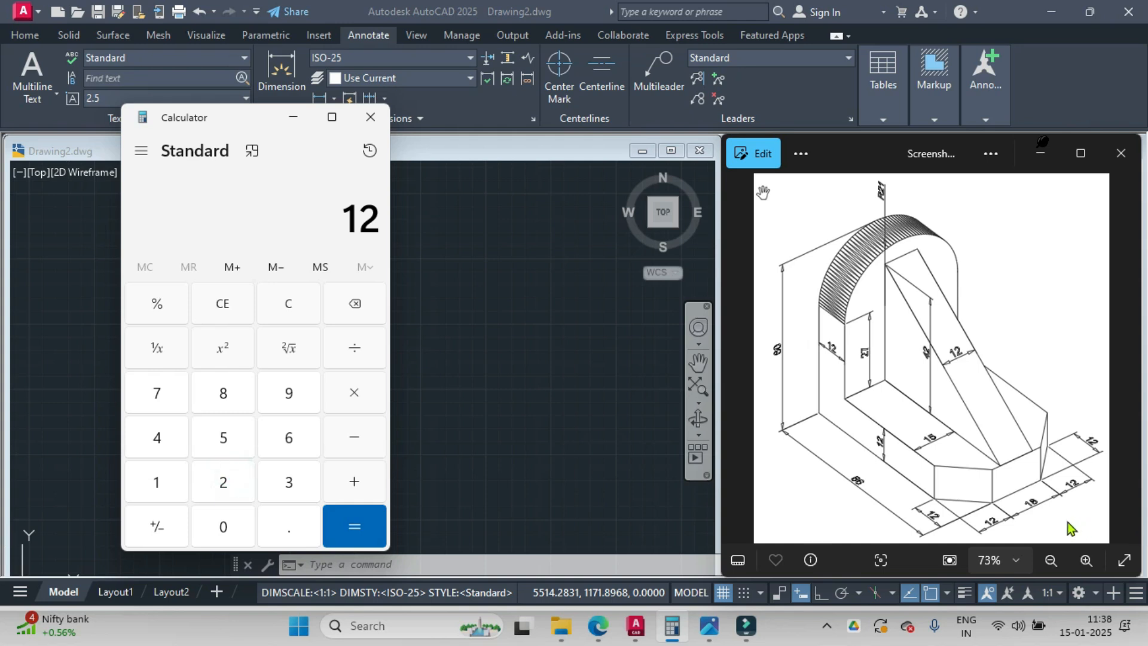
left_click(347, 483)
left_click(174, 487)
left_click(225, 388)
left_click(359, 484)
left_click(172, 486)
left_click(200, 484)
left_click(376, 530)
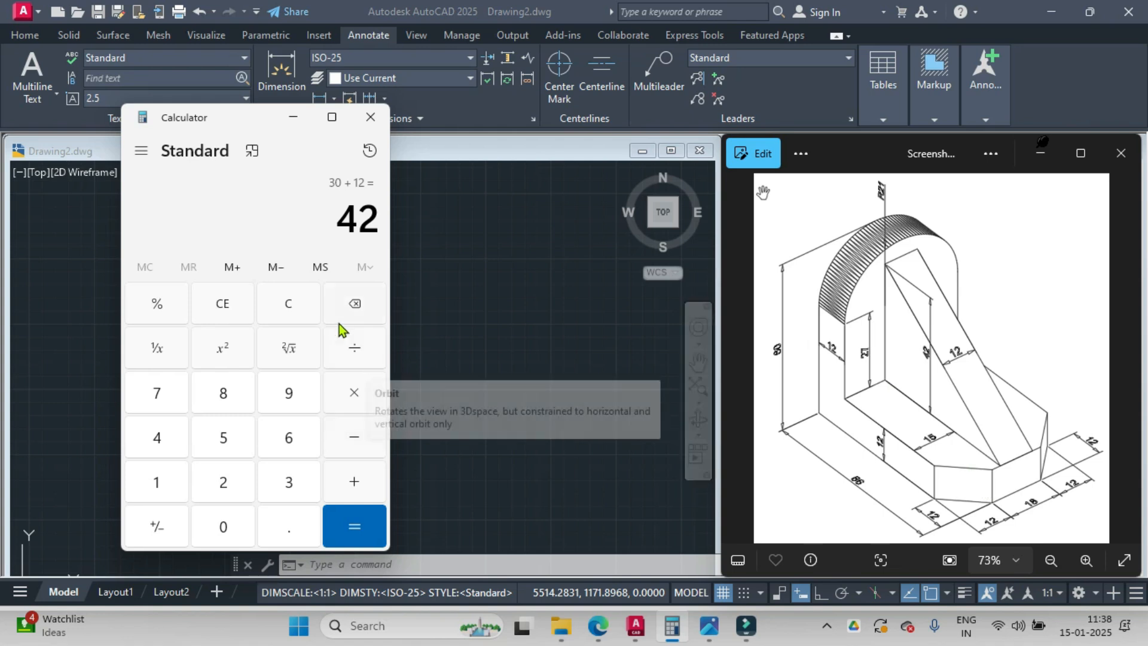
- Calculate 66 - 12 for the base length beyond the upright wall, and minimize the calculator
left_click(299, 312)
left_click(288, 438)
left_click(289, 437)
left_click(354, 437)
left_click(157, 482)
left_click(224, 482)
left_click(355, 524)
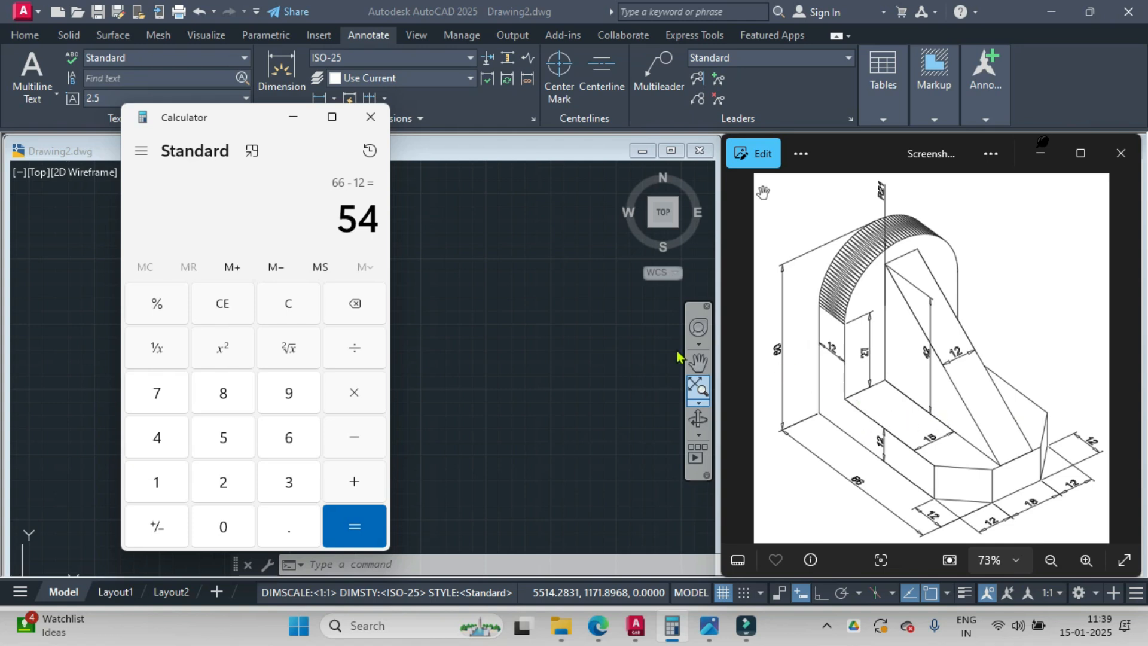
left_click(293, 117)
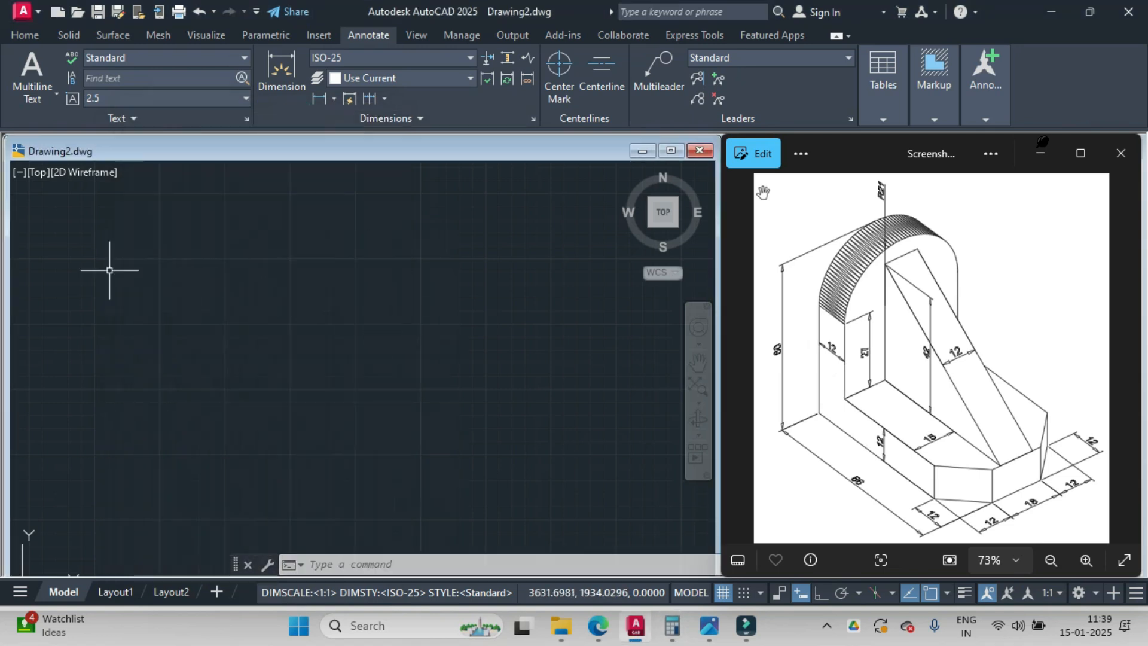
- Switch to the Left view and draw a 12-unit horizontal line leftward as the top edge of the bracket's L-profile
left_click(37, 174)
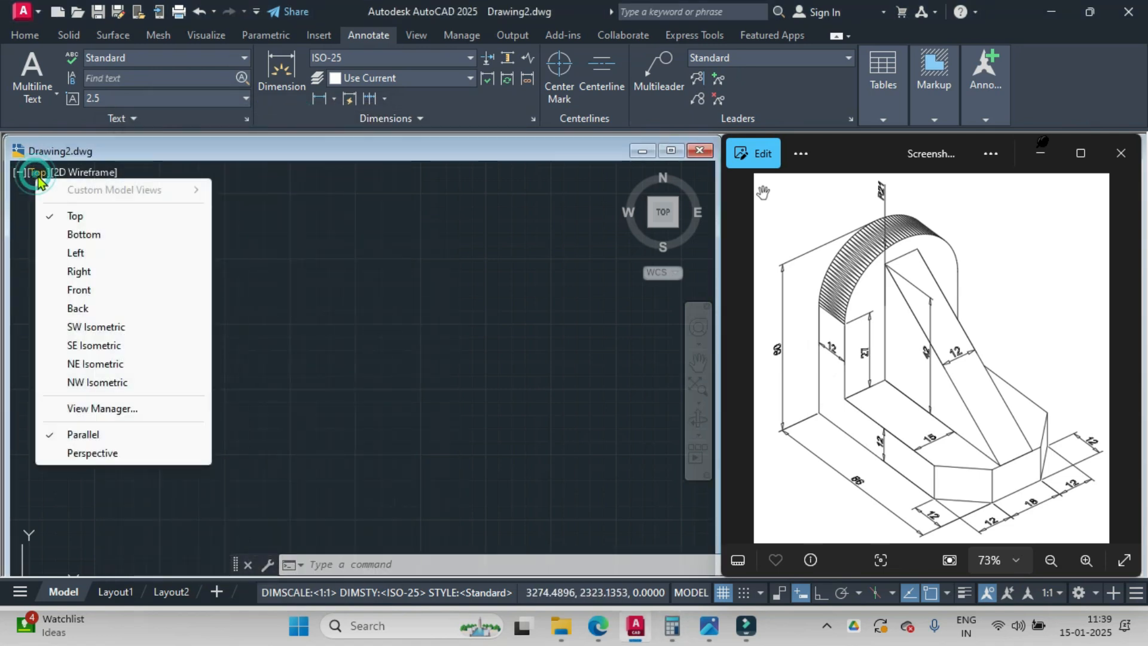
left_click(91, 252)
middle_click_drag(633, 371, 159, 513)
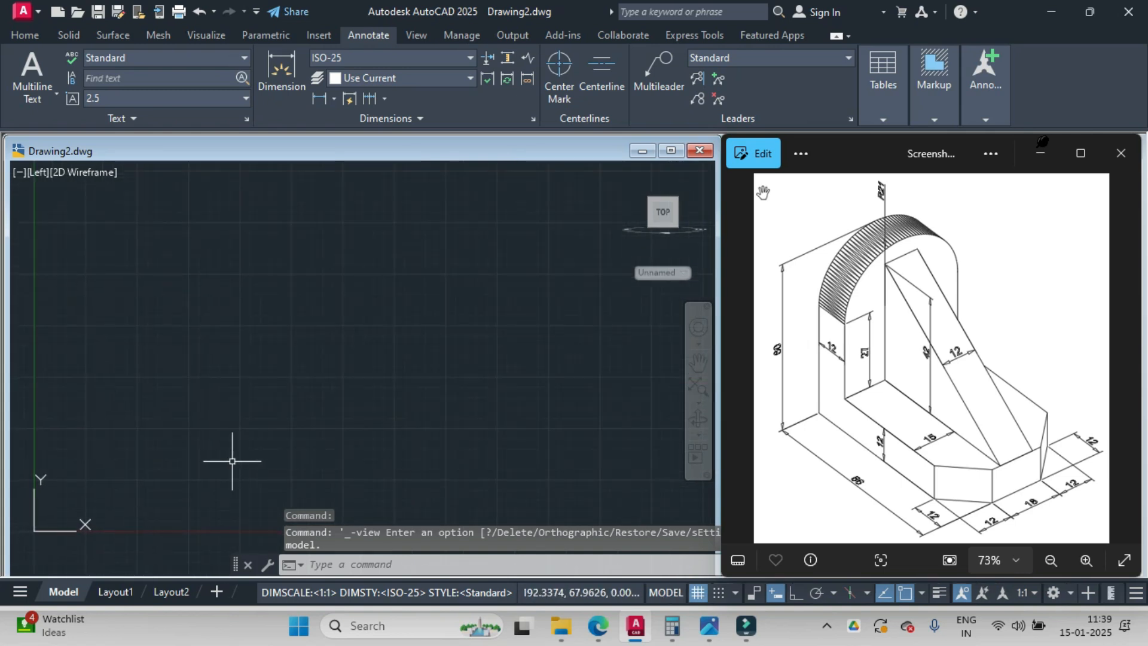
left_click(29, 35)
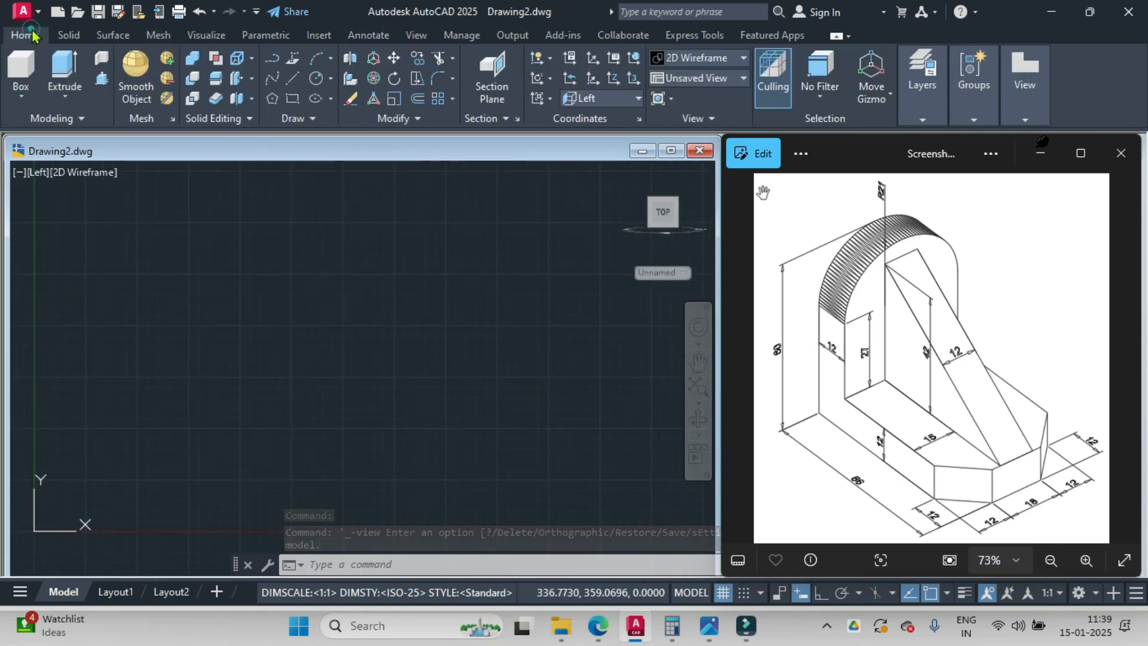
left_click(298, 82)
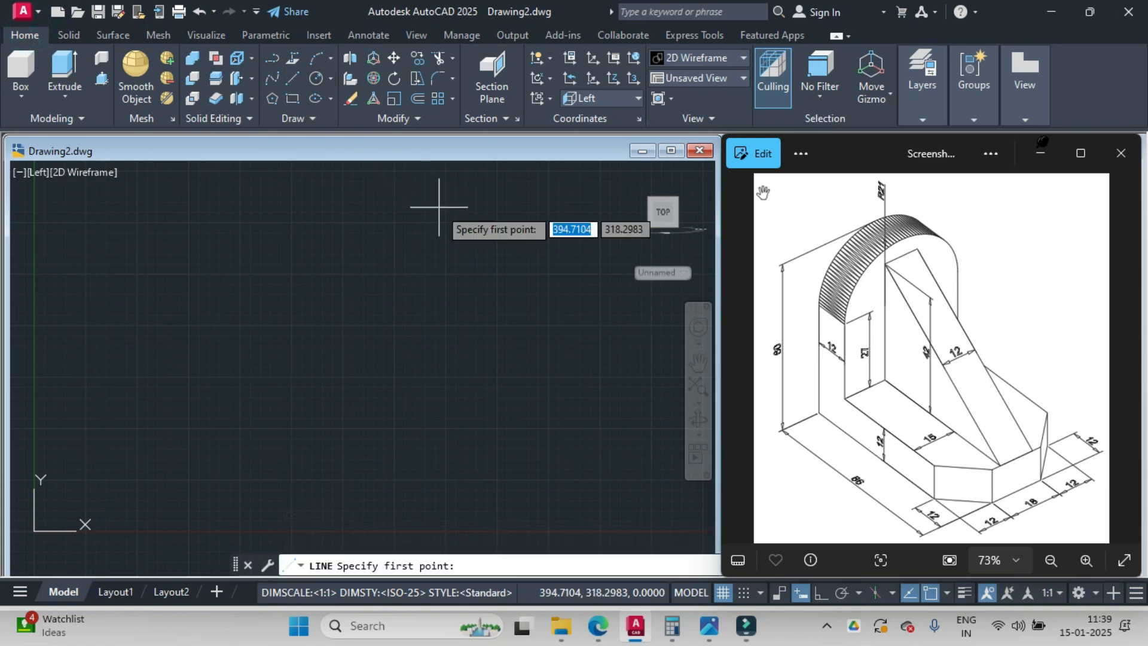
left_click(445, 260)
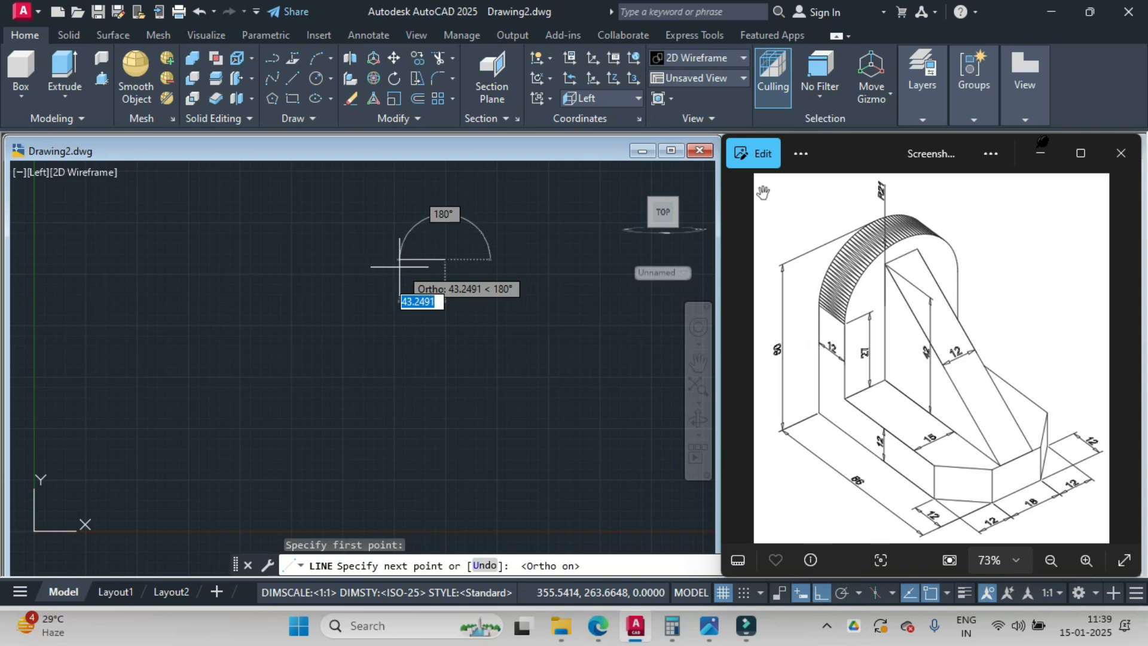
type("12")
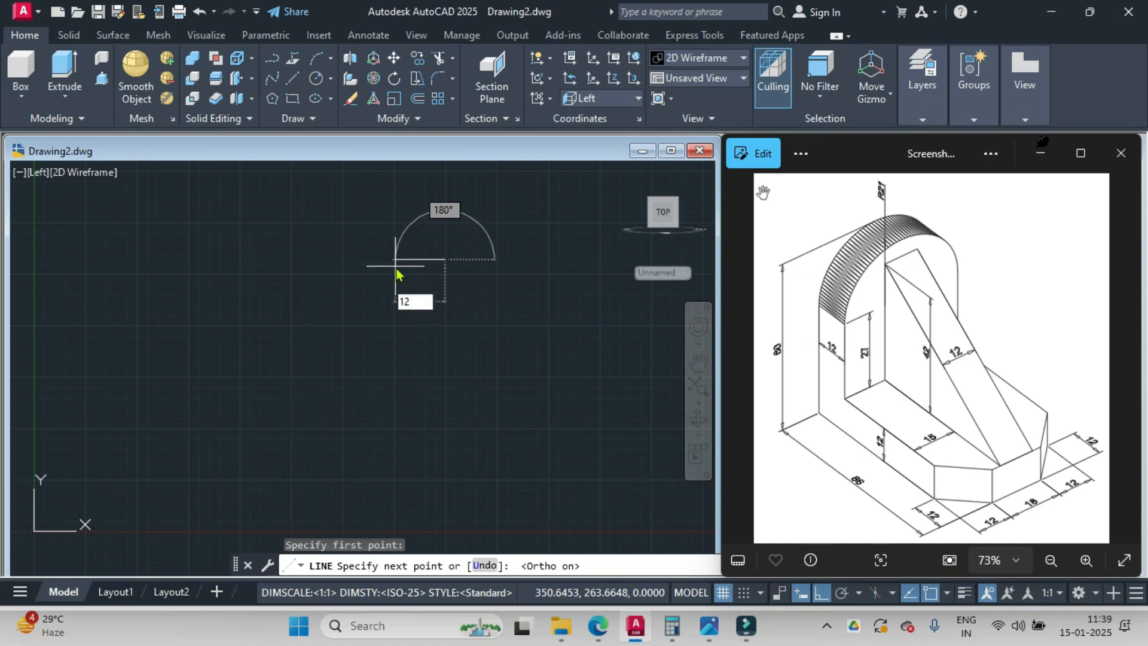
key("Return")
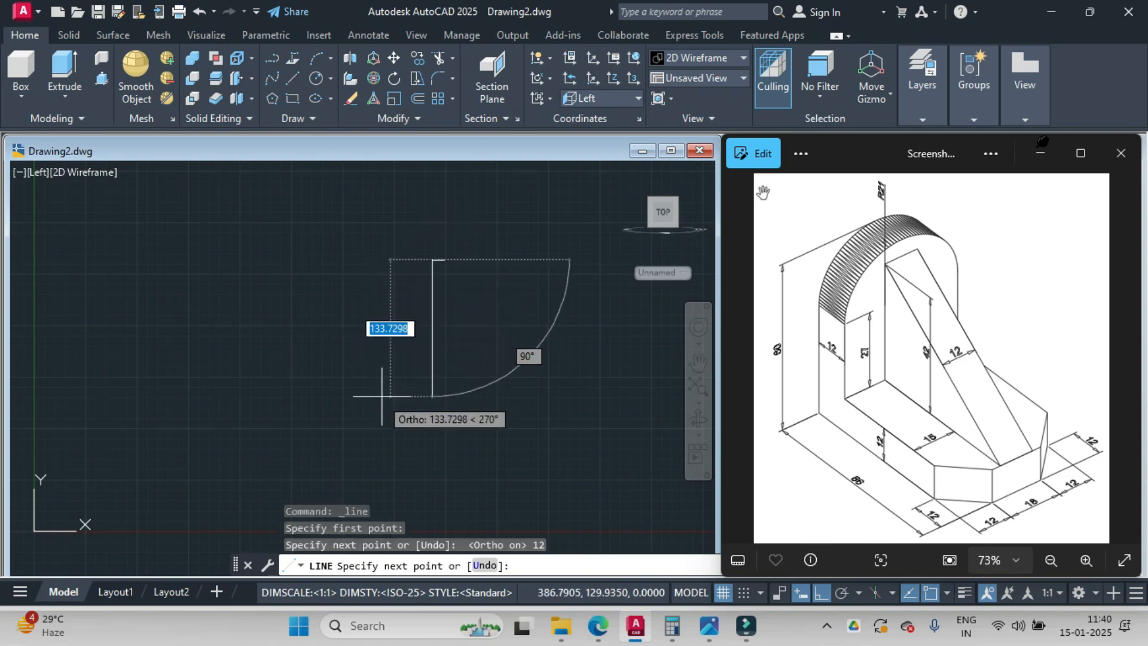
- Continue the L-profile with lines 60 down, 66 to the right along the base and 12 up
scroll(384, 395, "up", 2)
mouse_move(385, 394)
middle_mouse_down()
mouse_move(239, 410)
mouse_move(254, 480)
middle_mouse_up()
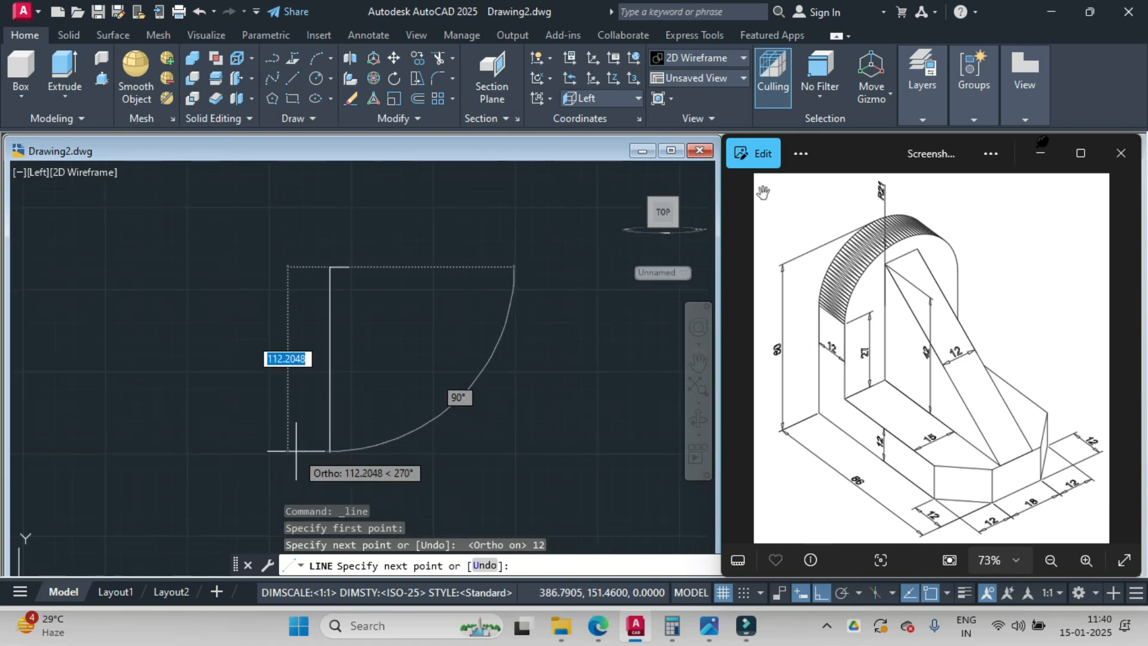
type("60")
key("Return")
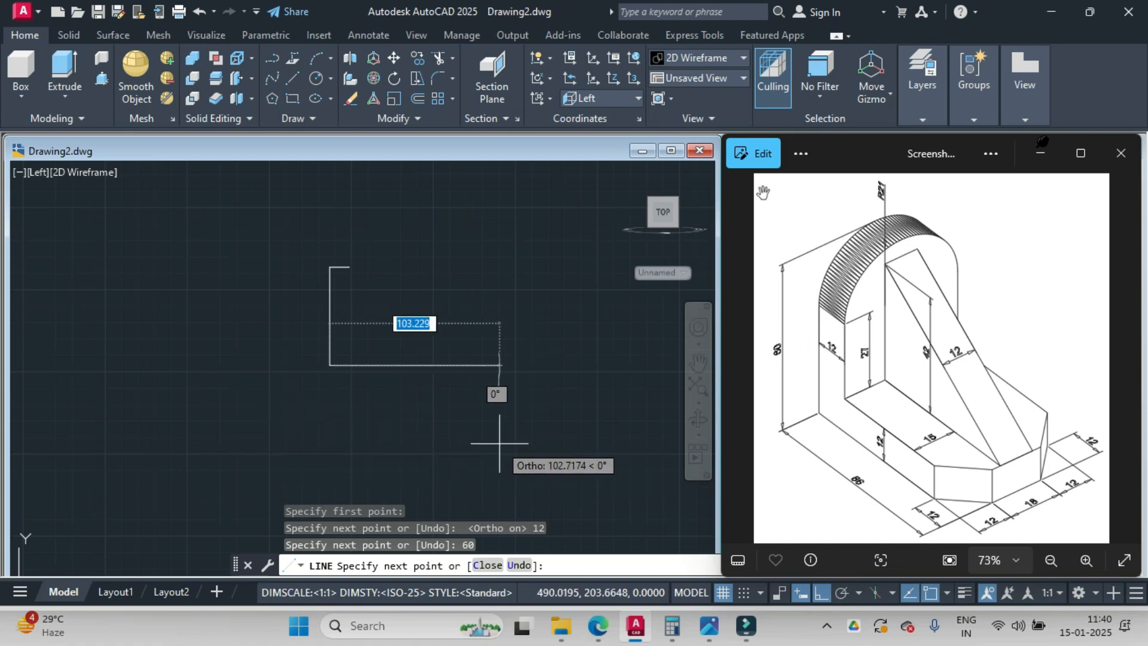
type("66")
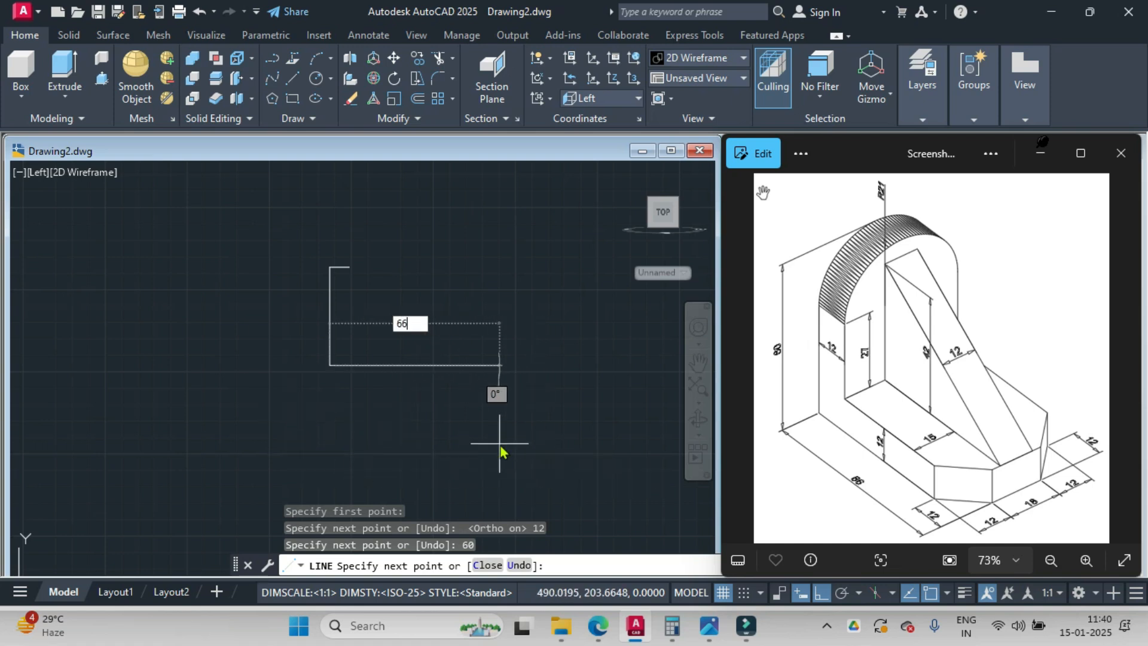
key("Return")
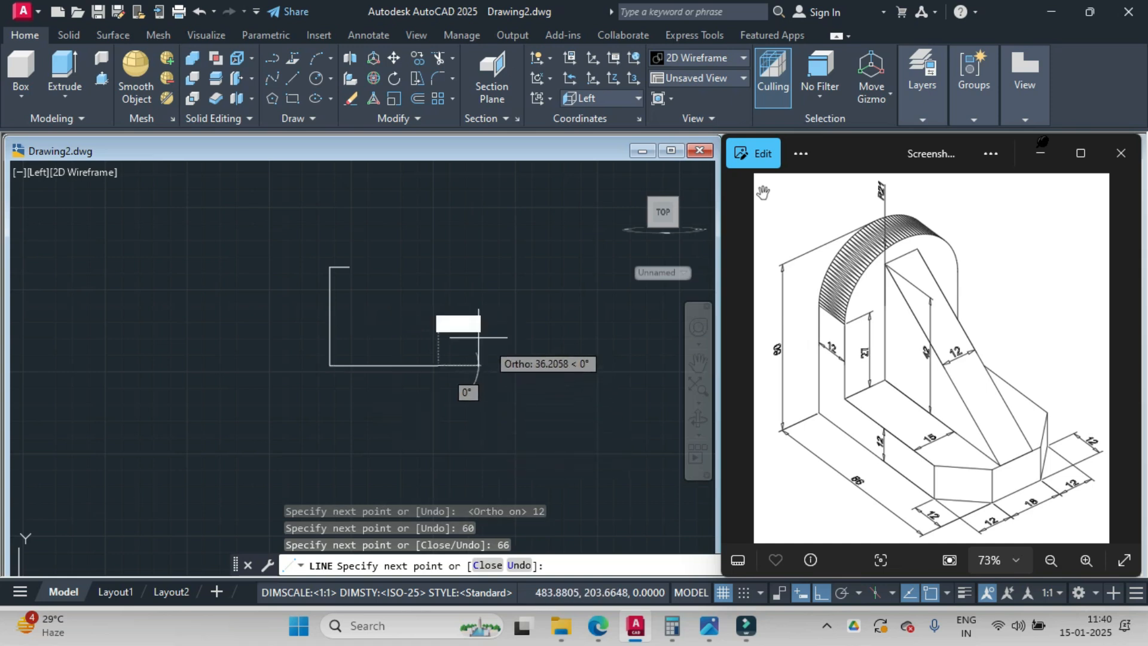
type("12")
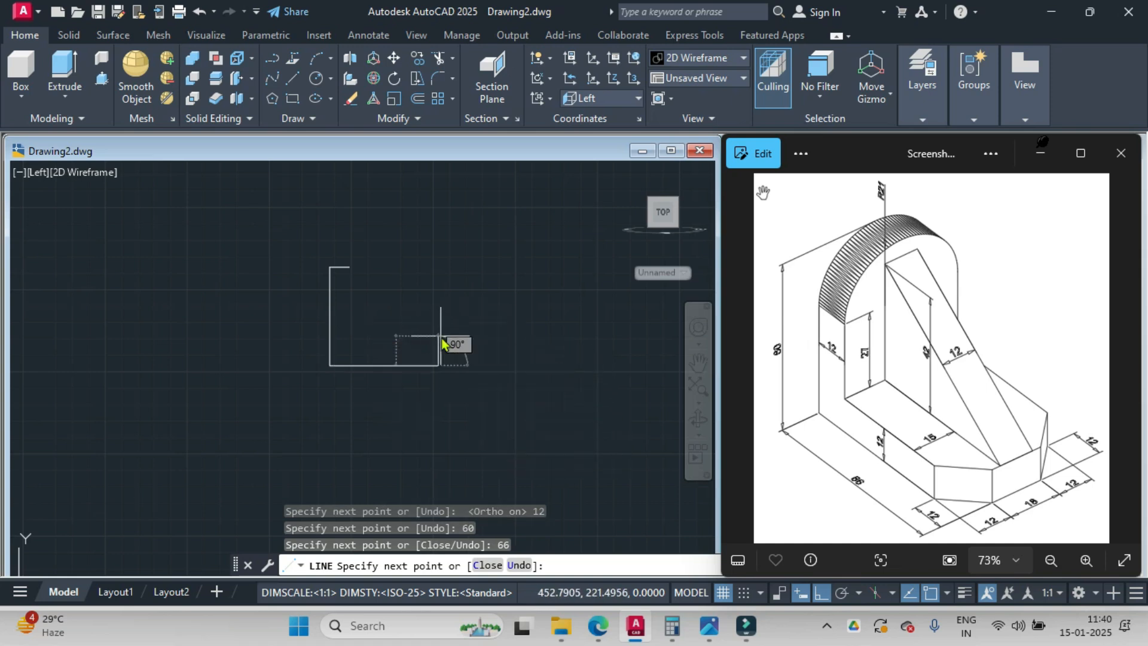
key("Return")
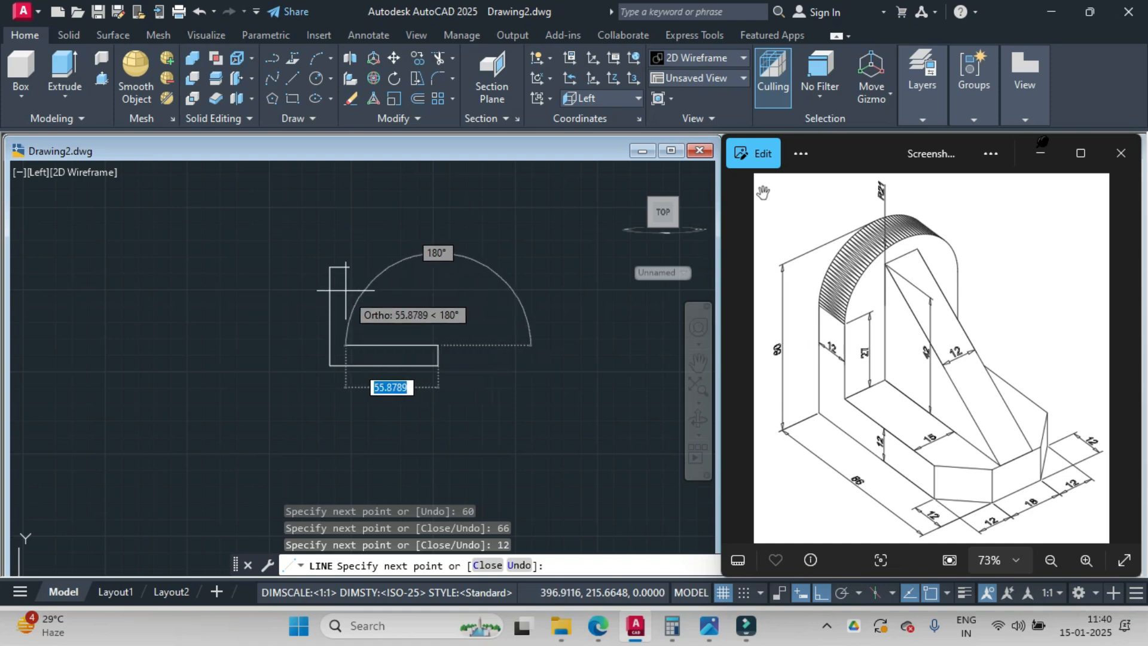
- Close the L-profile through the inner corner aligned with its starting point, end the Line command and show the home isometric view
scroll(341, 267, "up", 4)
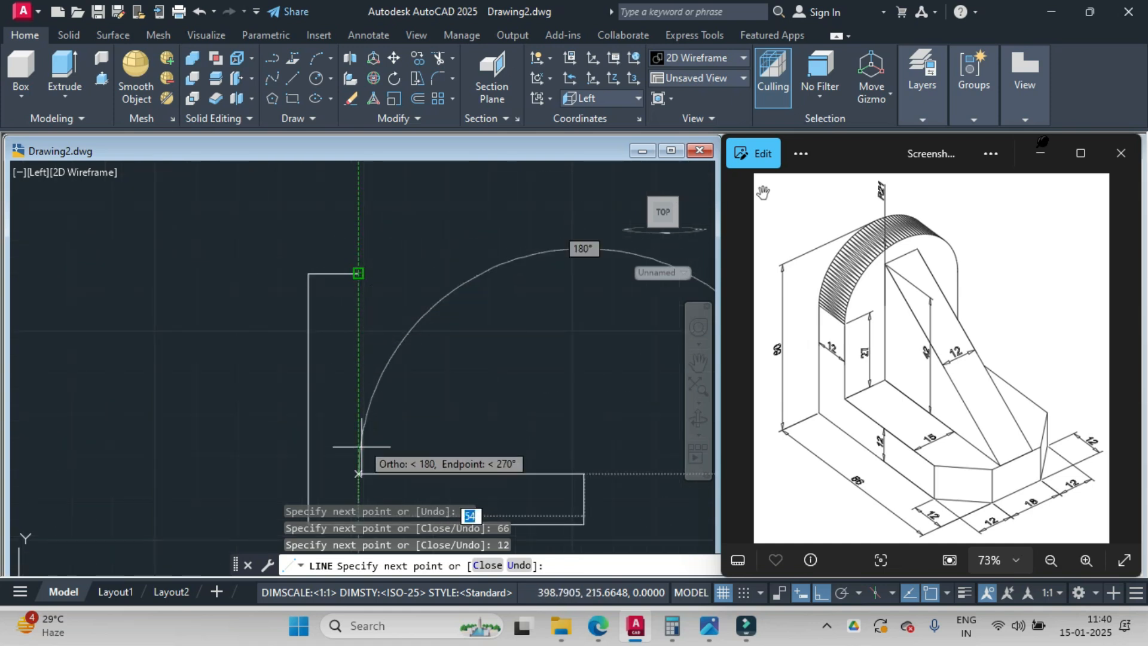
left_click(359, 474)
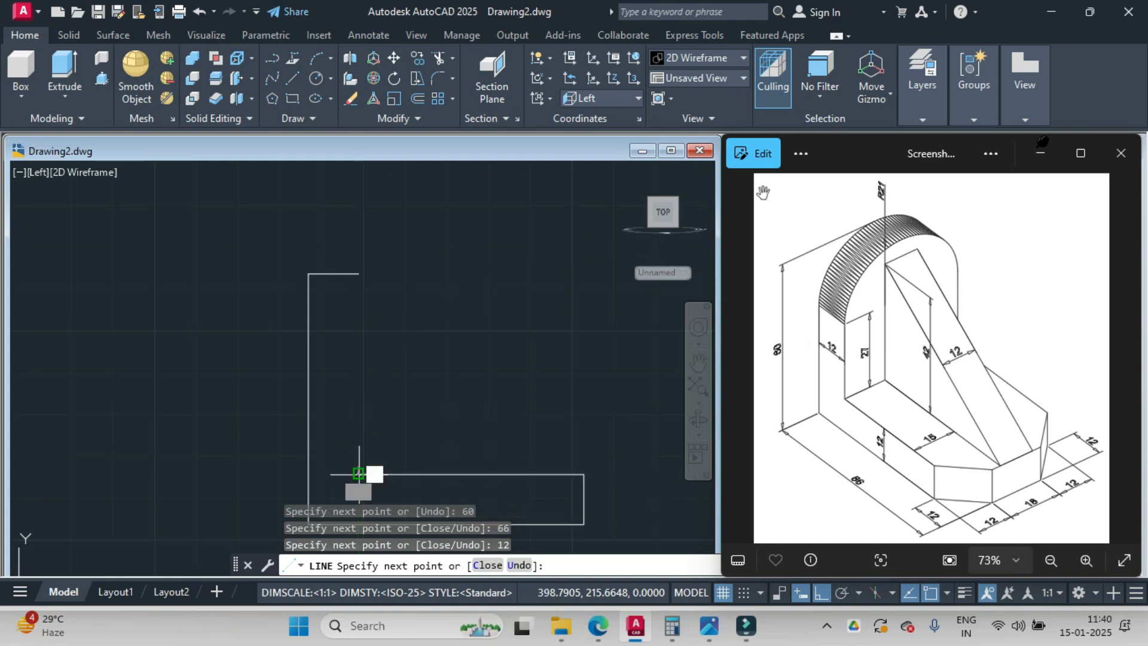
left_click(359, 273)
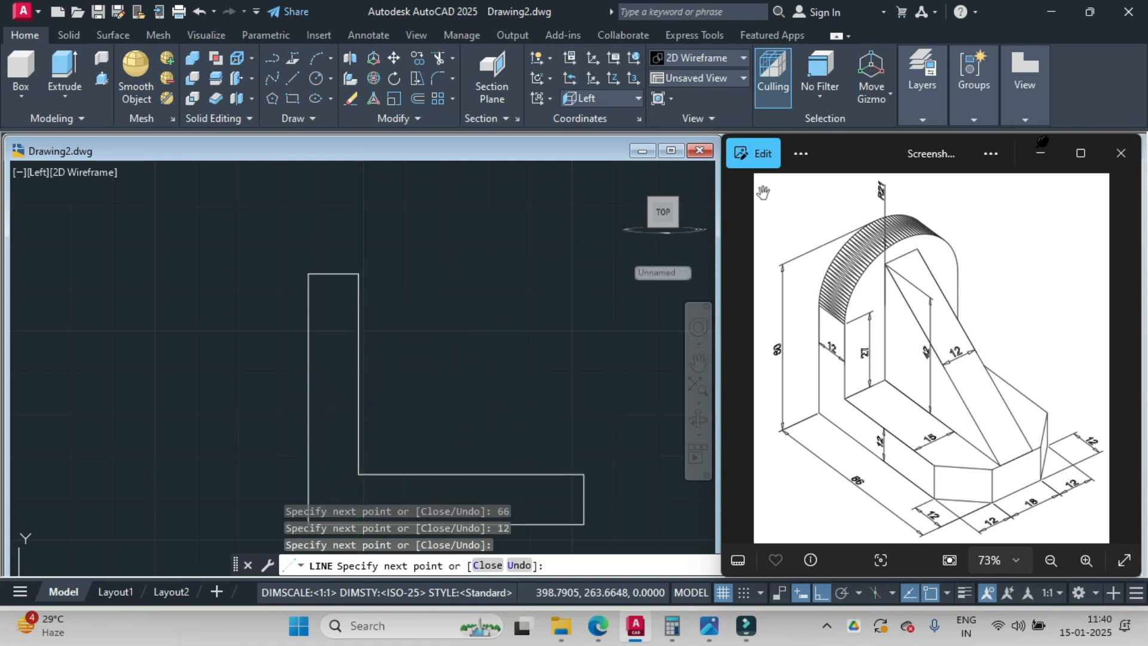
scroll(359, 274, "down", 2)
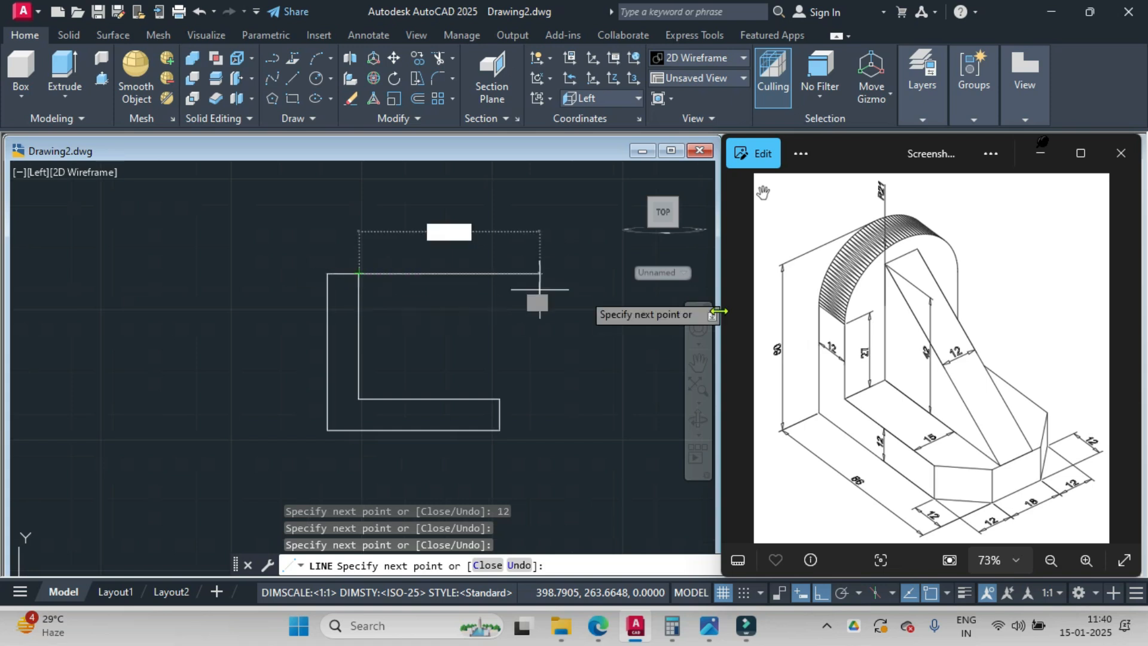
key("Escape")
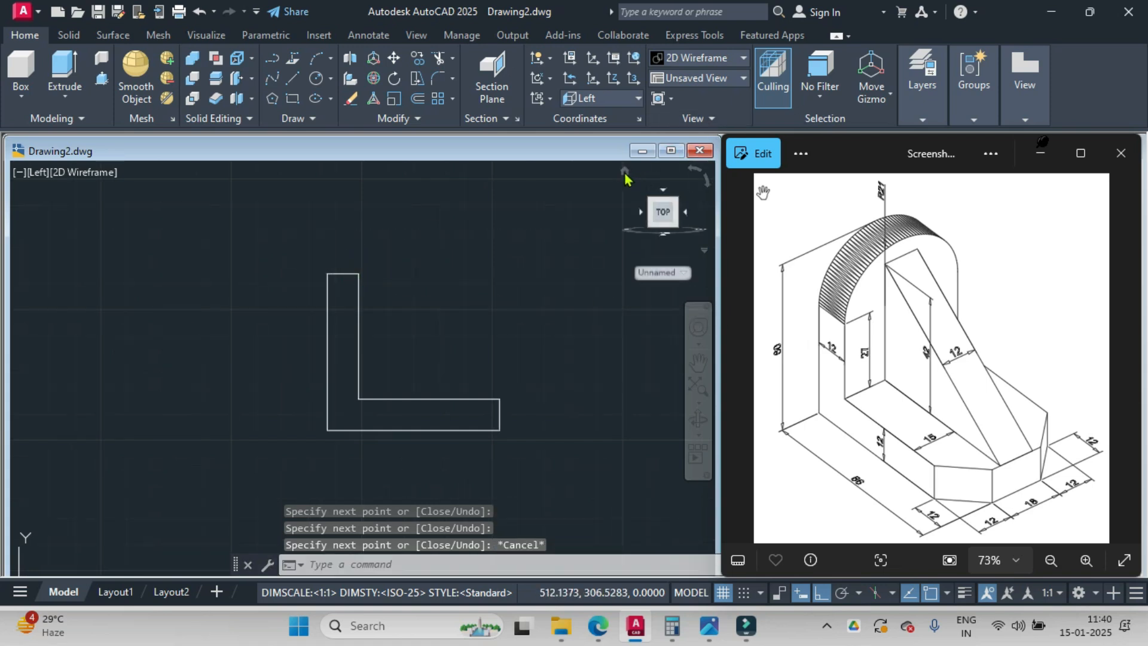
left_click(624, 173)
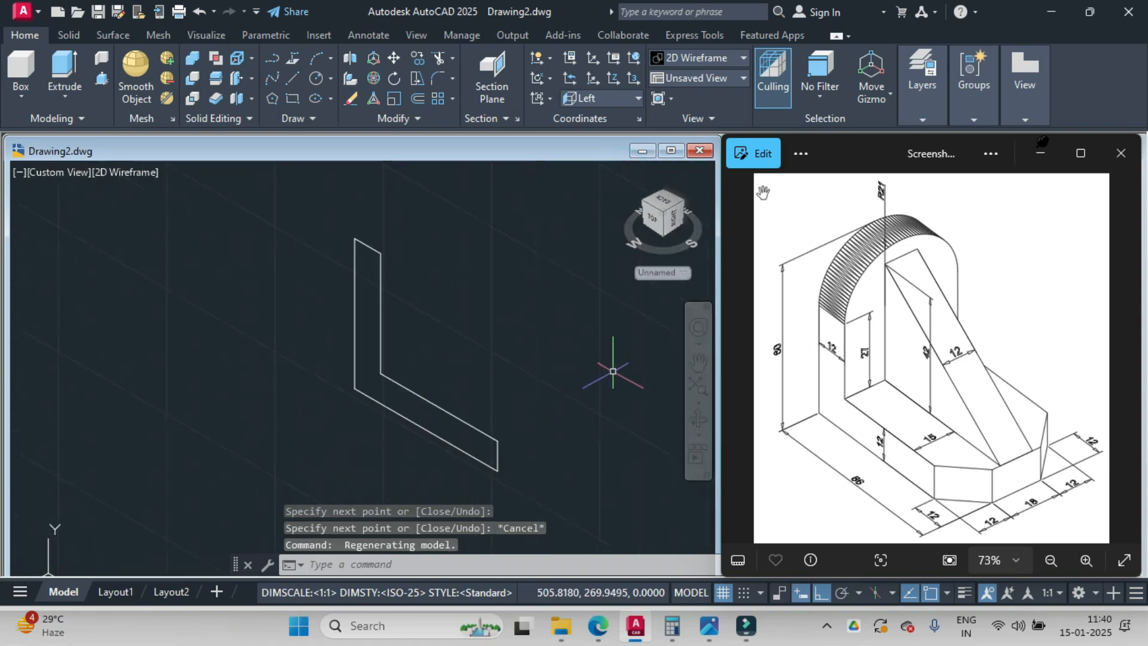
- Switch to Calculator, add 12 + 18 + 12 for the extrusion depth, and return to the AutoCAD drawing
left_click(671, 626)
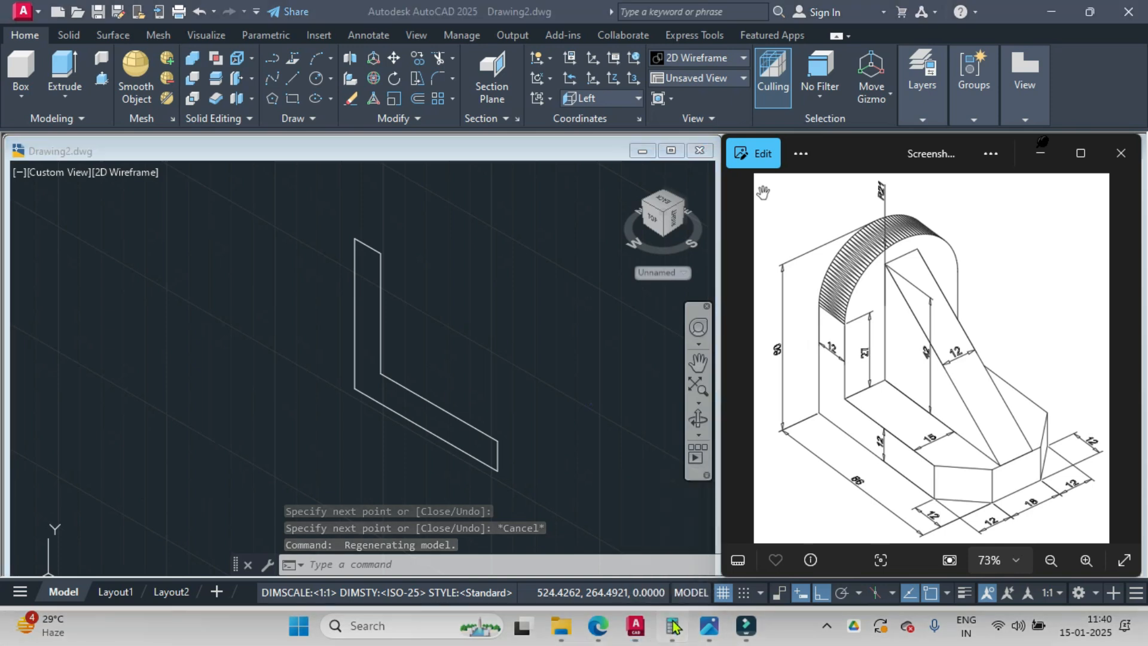
left_click(293, 316)
left_click(171, 481)
left_click(216, 483)
left_click(352, 485)
left_click(157, 486)
left_click(224, 392)
left_click(354, 486)
left_click(158, 484)
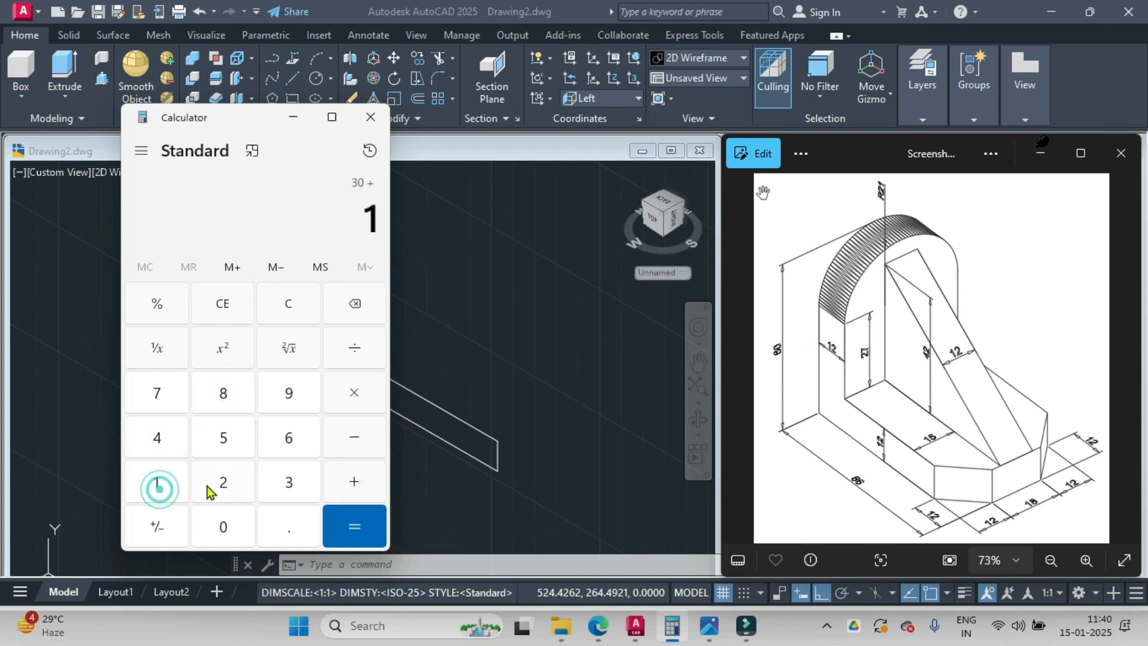
left_click(218, 482)
left_click(356, 531)
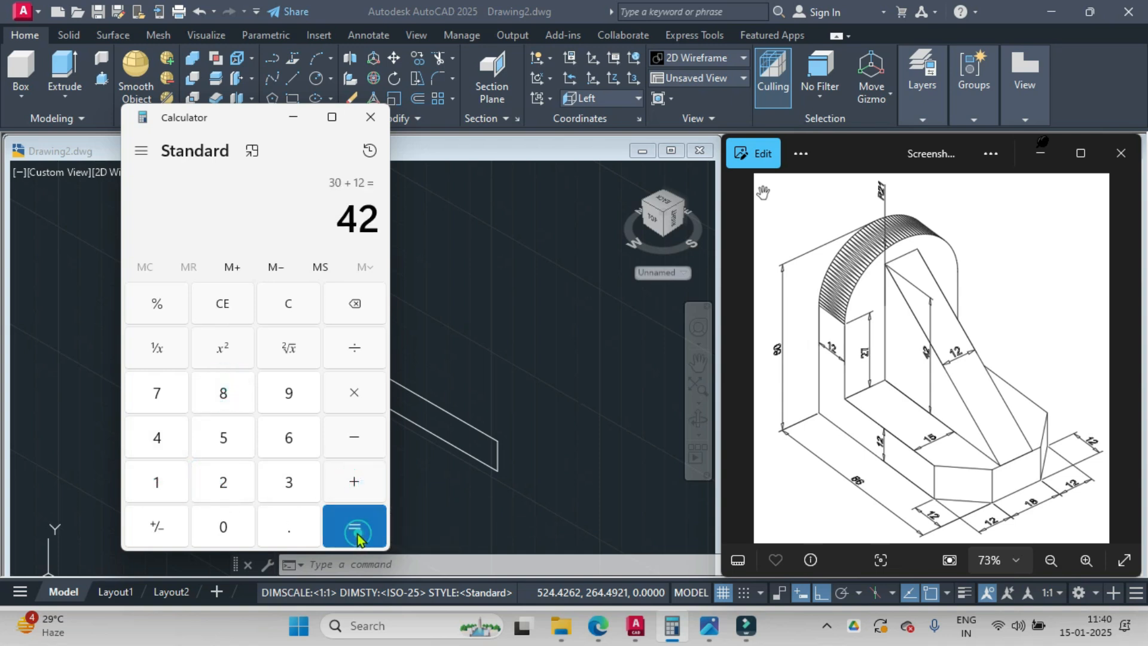
left_click(521, 402)
- Join all lines of the L-profile into a single polyline
left_click(64, 70)
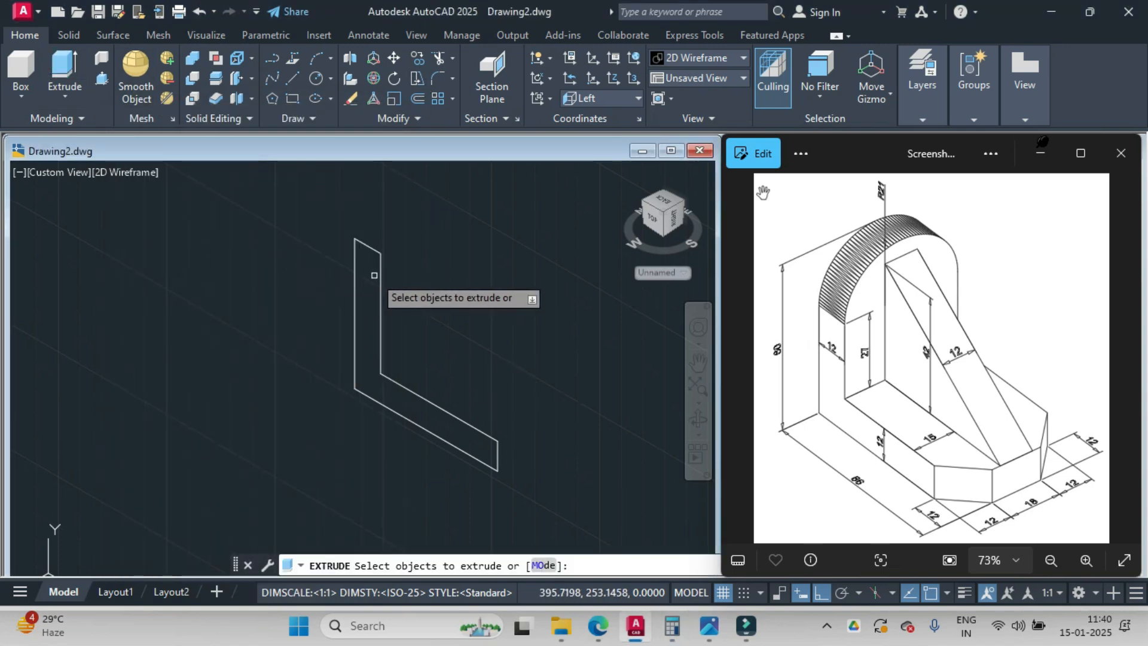
key("Escape")
left_click(331, 207)
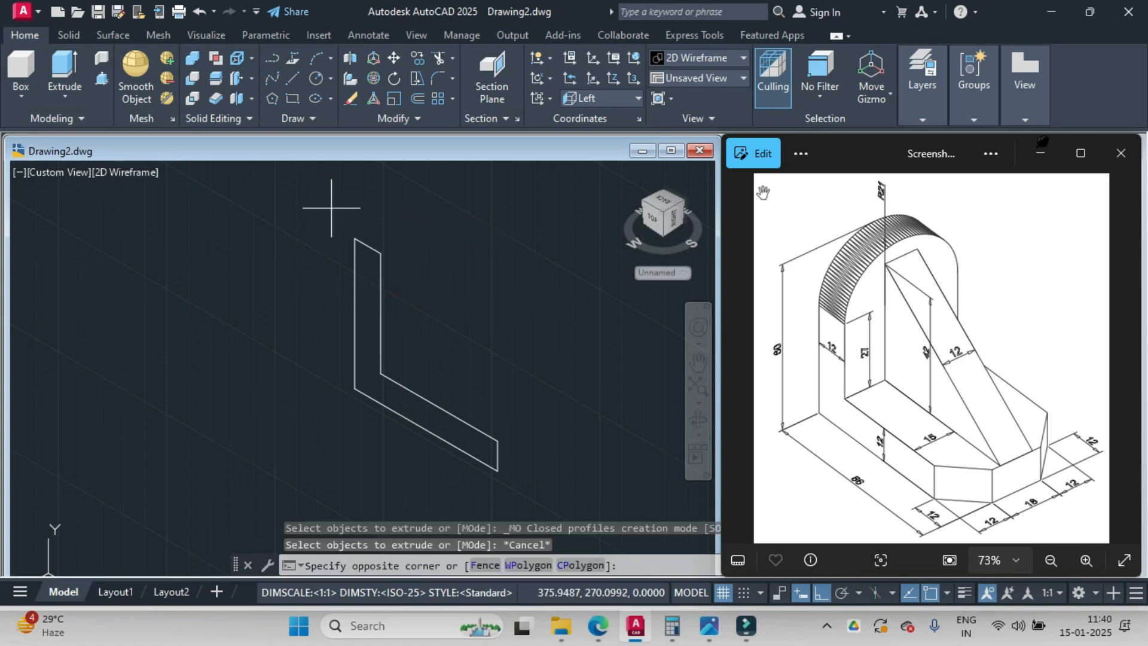
left_click(519, 515)
type("join")
key("Return")
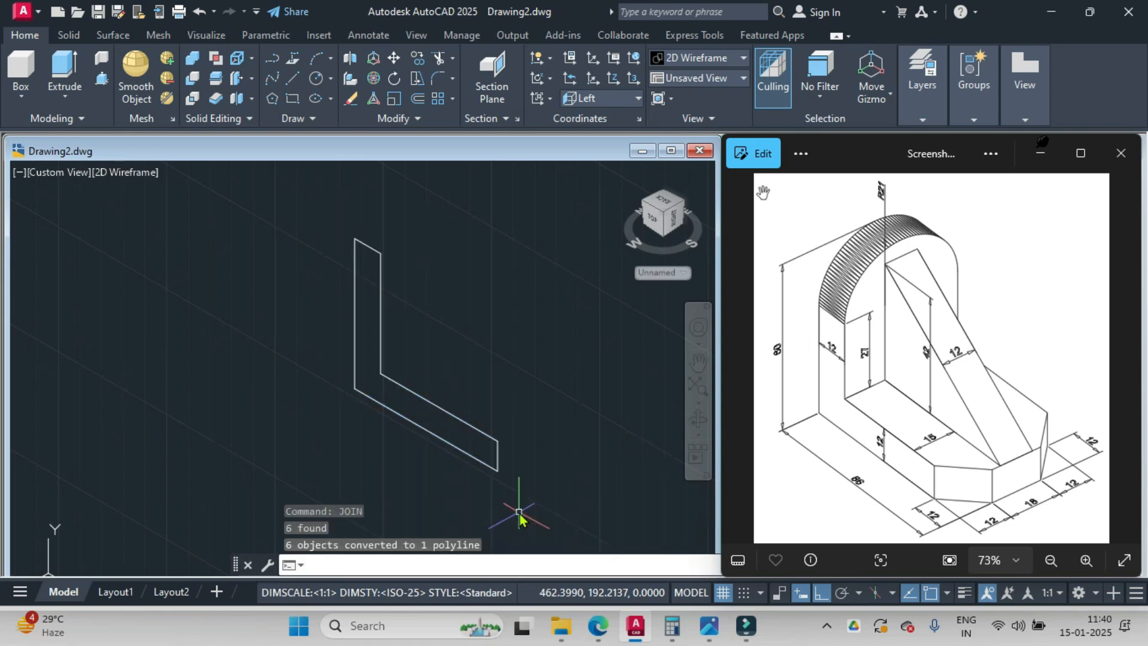
- Extrude the joined L-profile by 42 and set the visual style to Shades of Gray
left_click(65, 71)
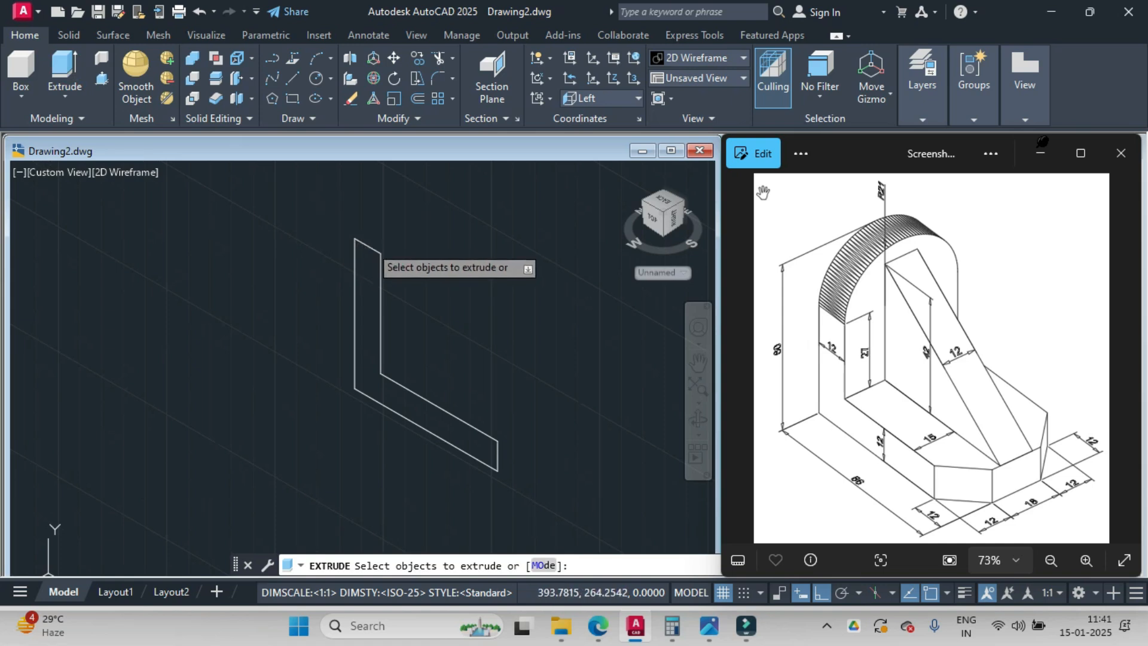
left_click(370, 245)
key("Return")
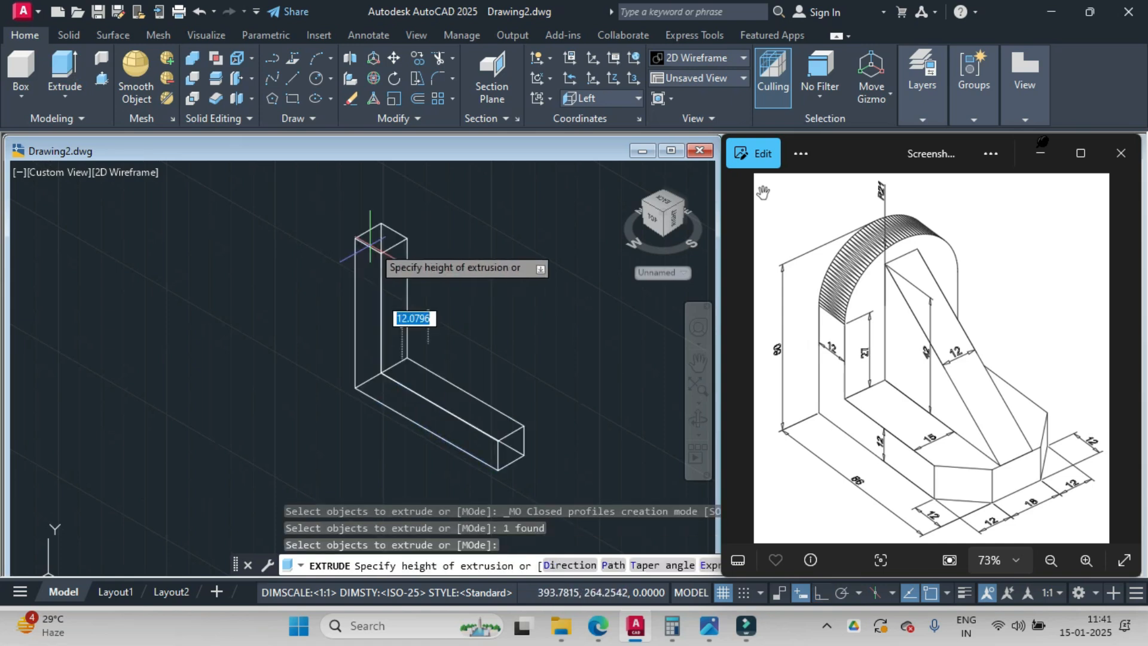
type("42")
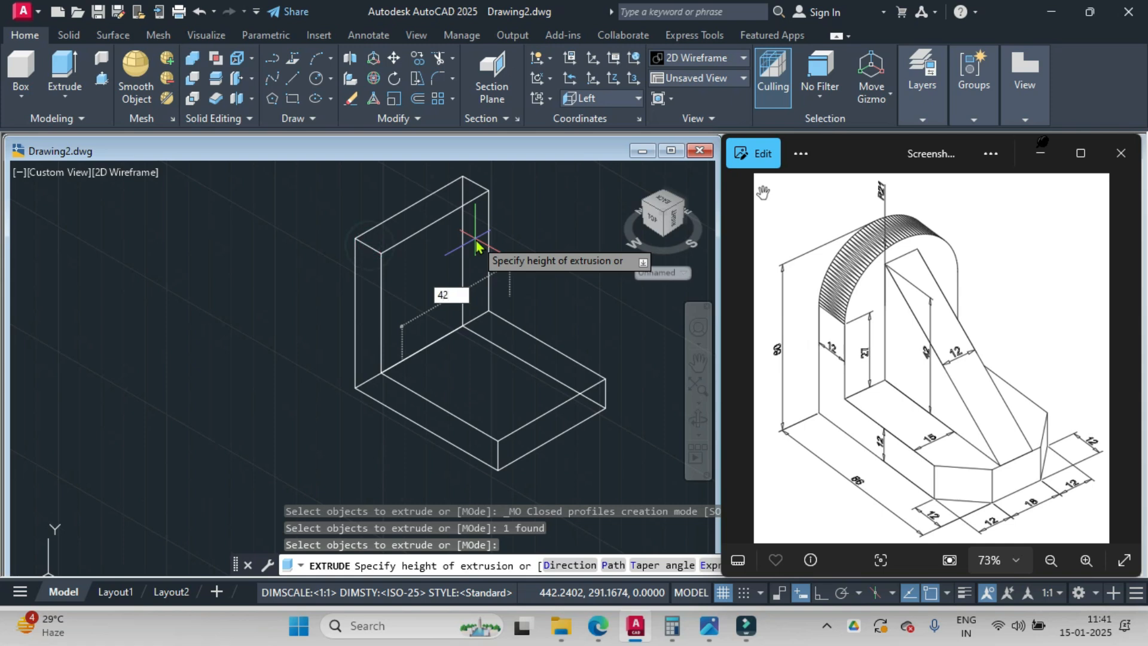
key("Return")
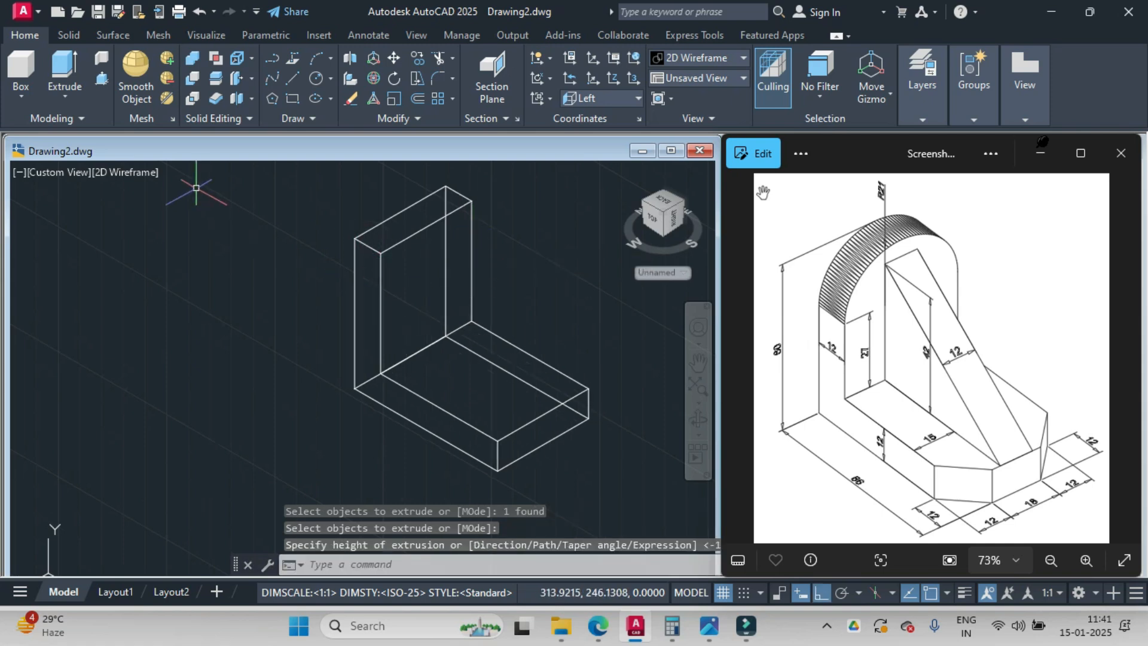
left_click(132, 171)
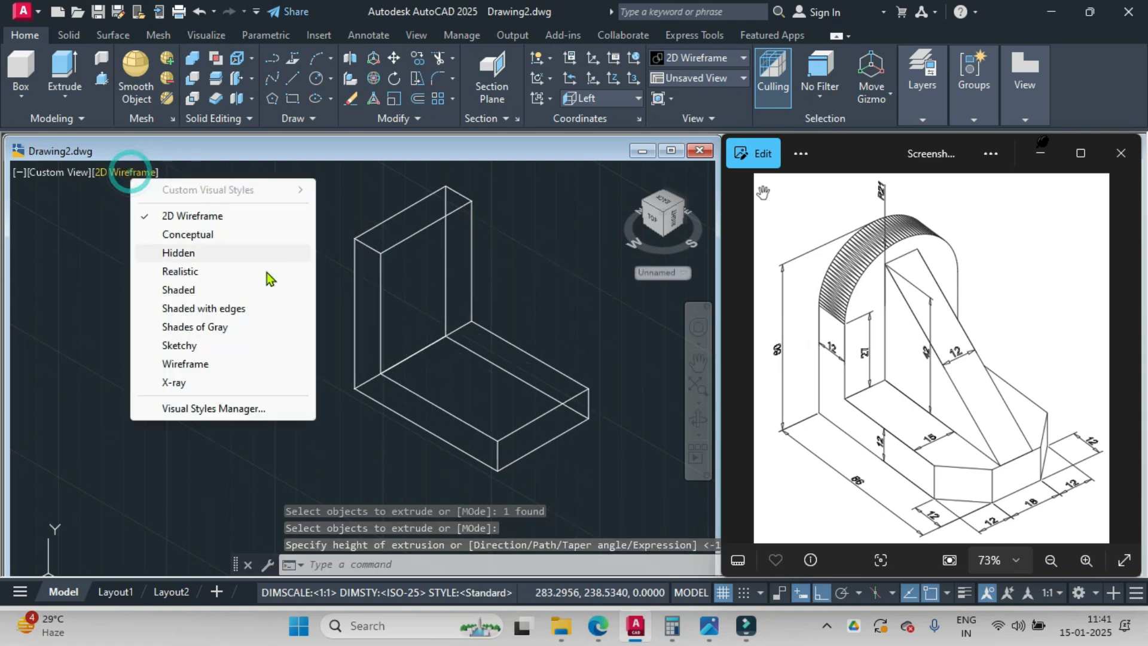
left_click(220, 327)
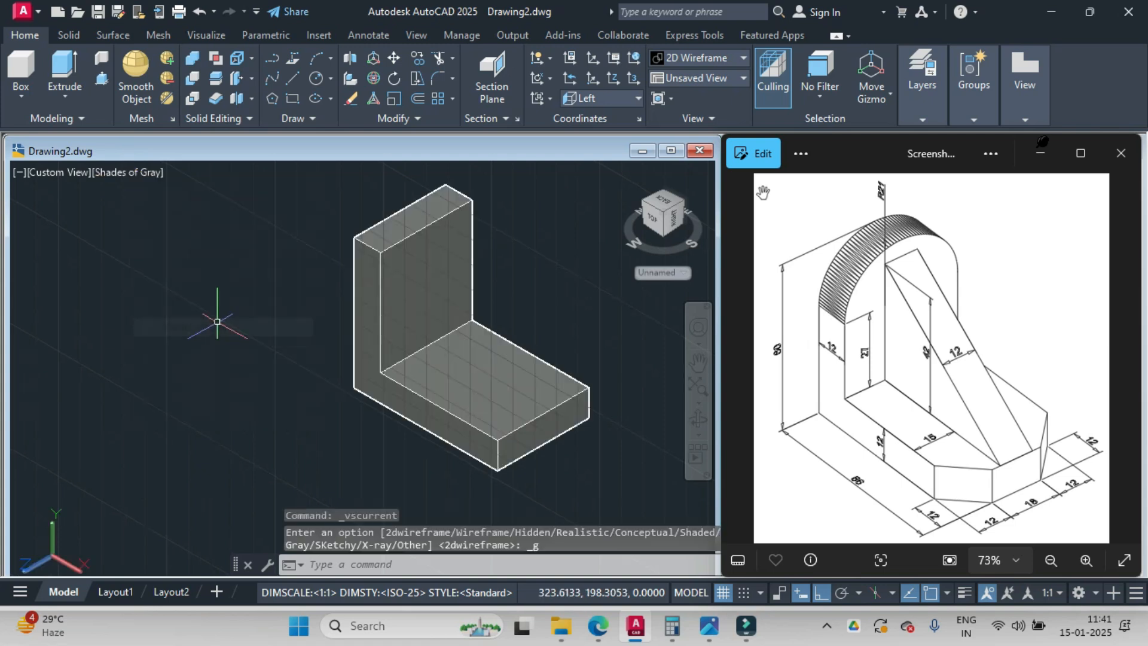
- Fillet the two short top edges of the upright wall with a radius of 21
middle_click_drag(451, 343, 280, 354)
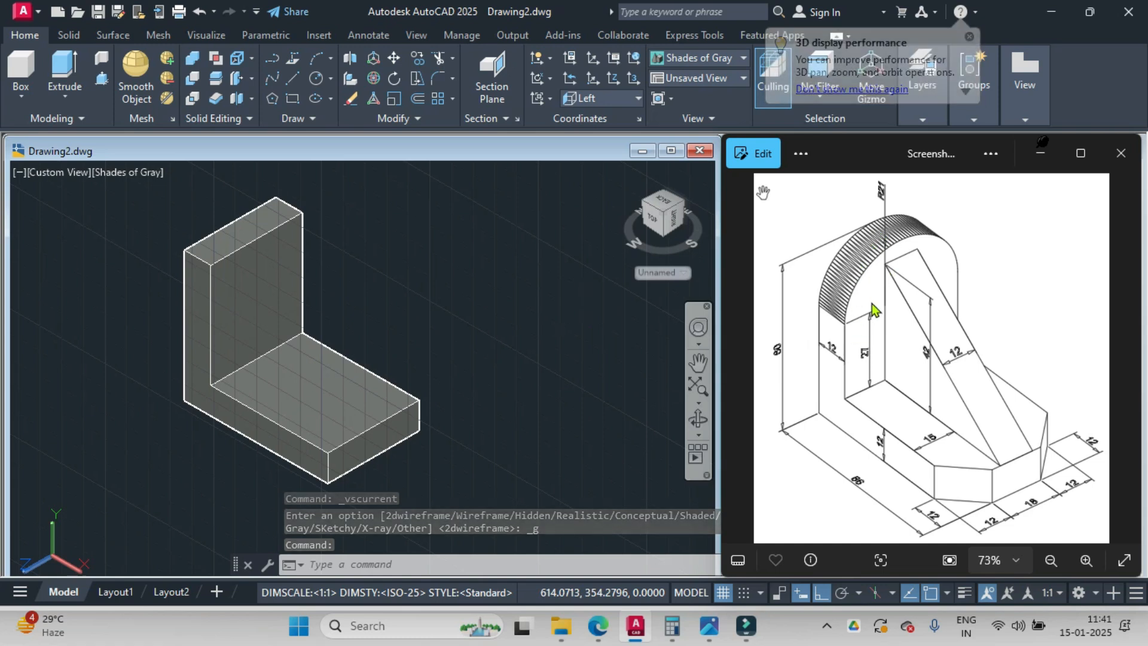
left_click(70, 36)
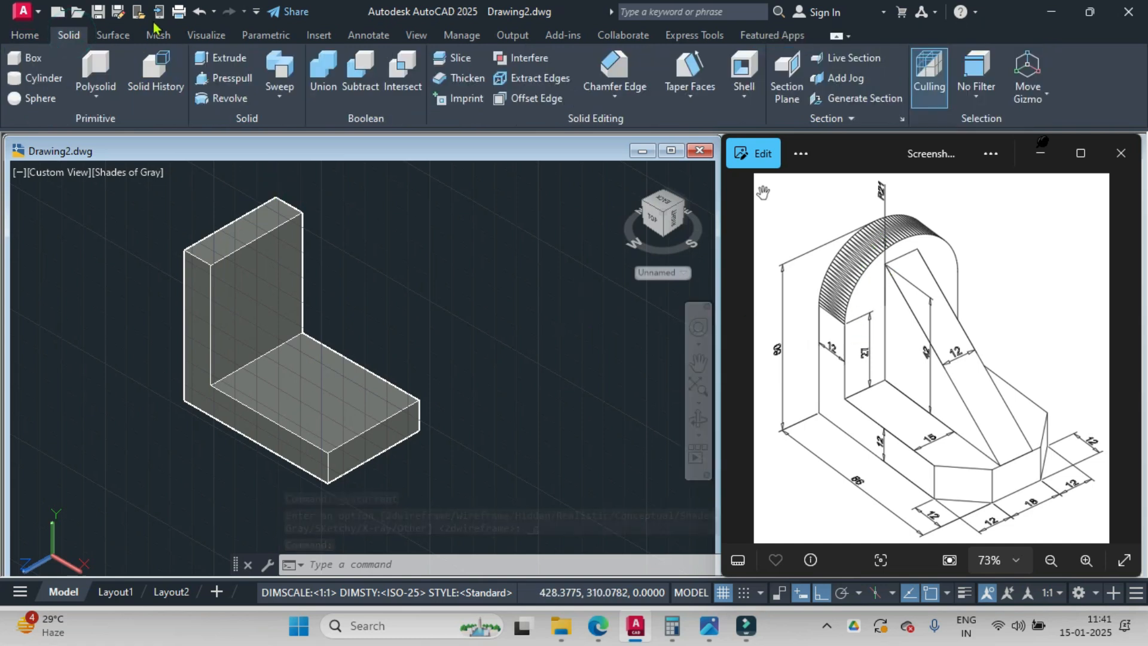
left_click(616, 98)
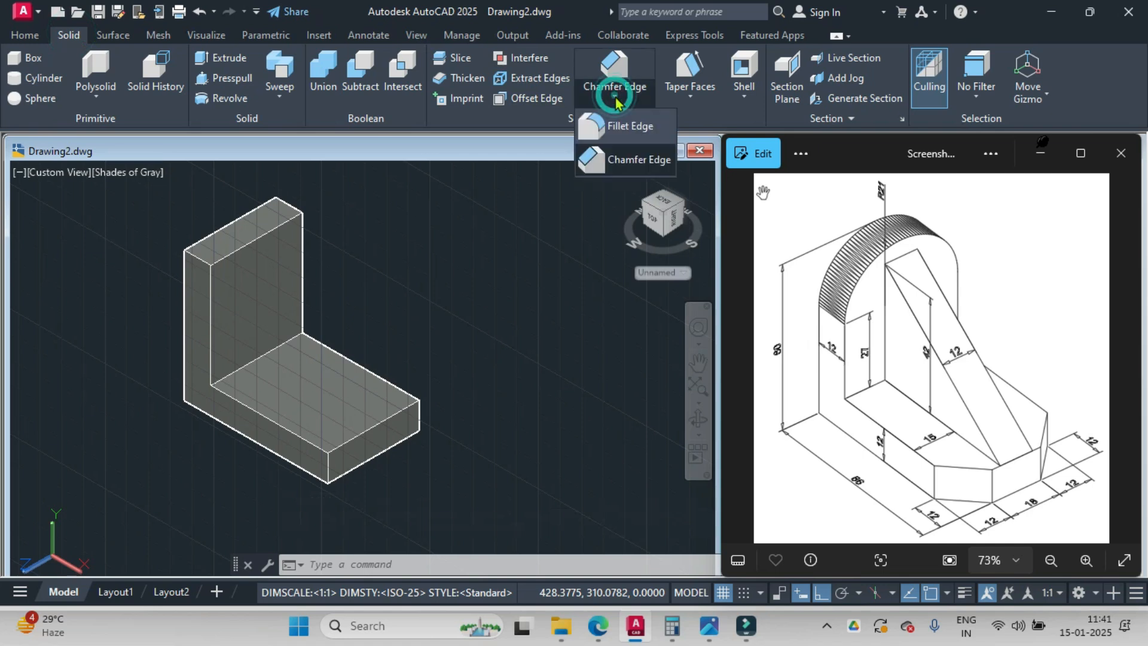
left_click(620, 125)
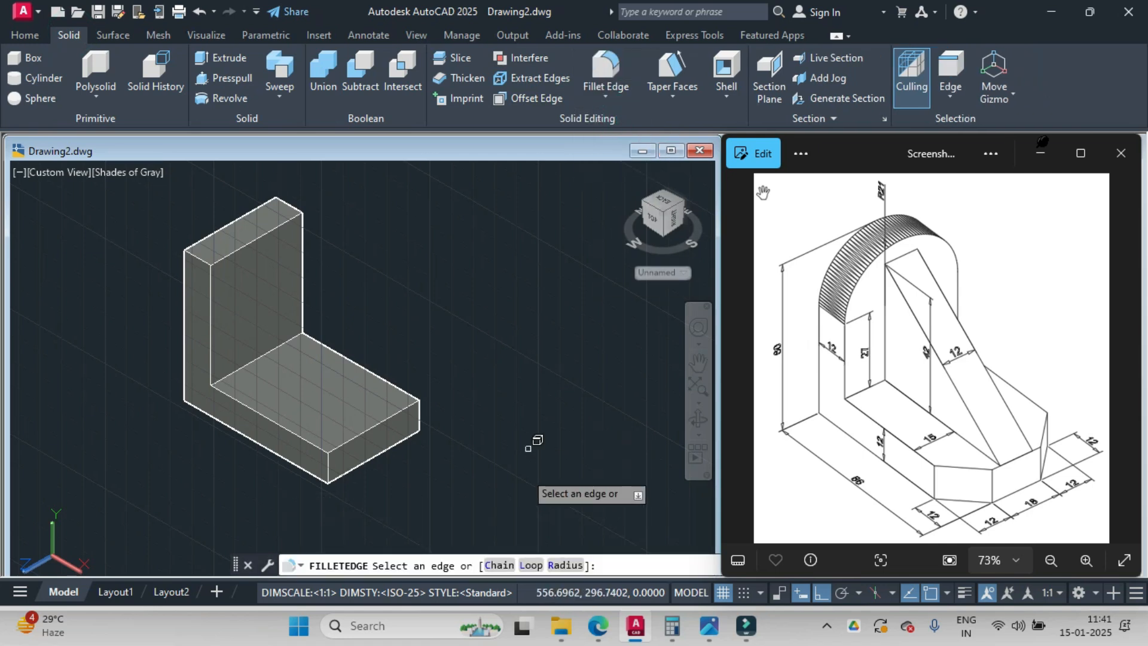
left_click(561, 564)
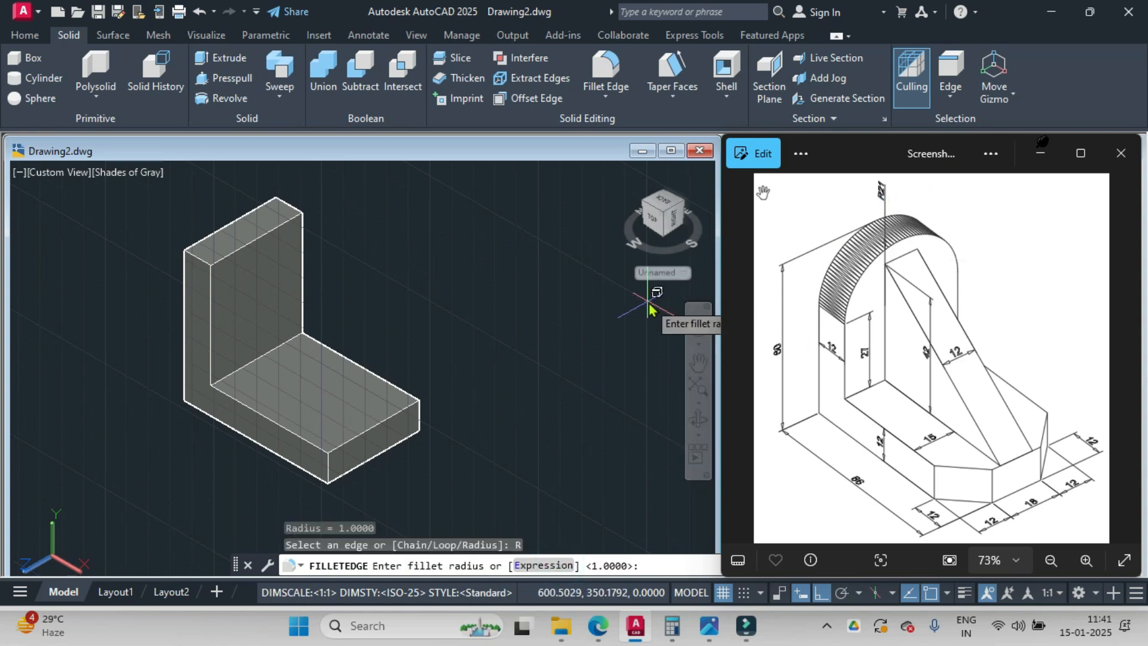
type("21")
key("Return")
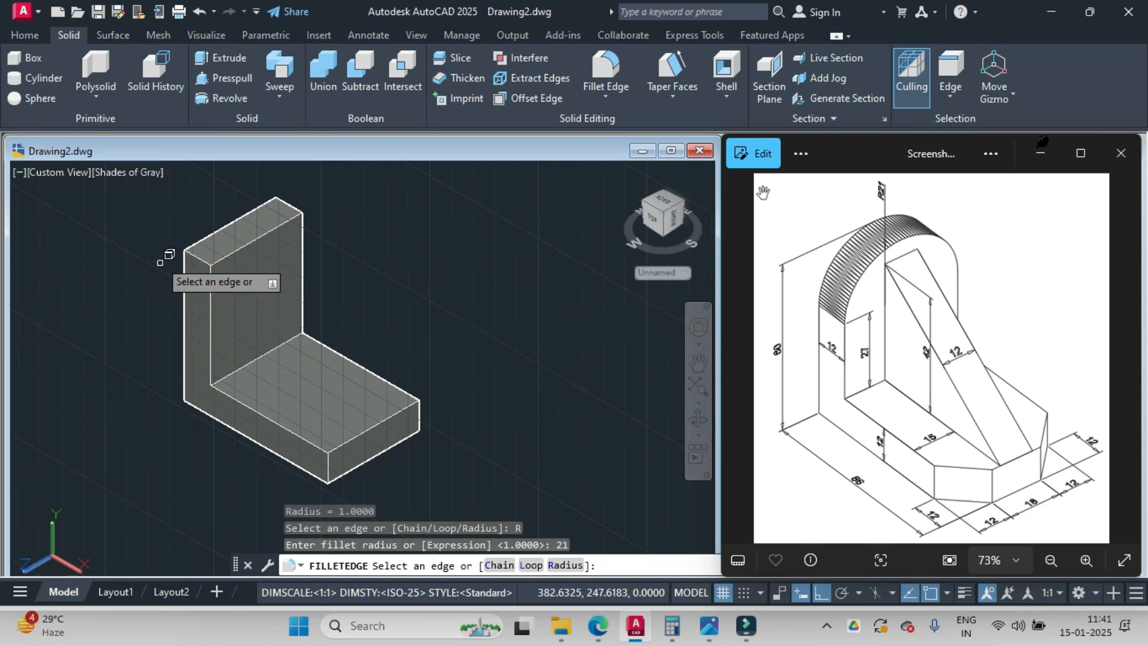
left_click(201, 259)
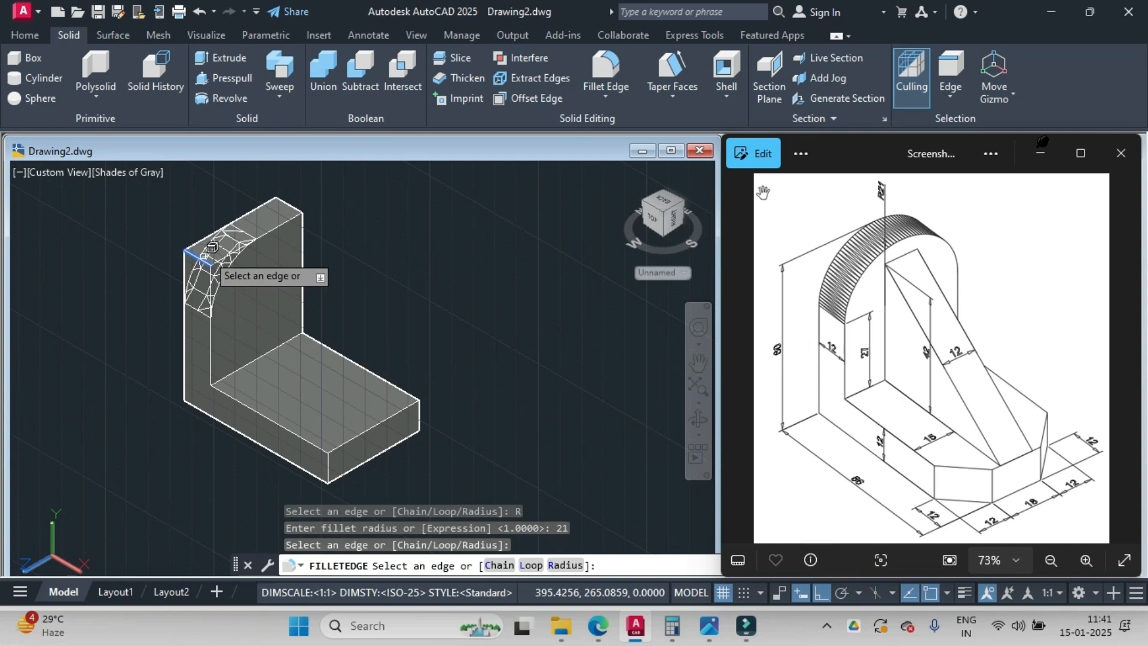
left_click(287, 202)
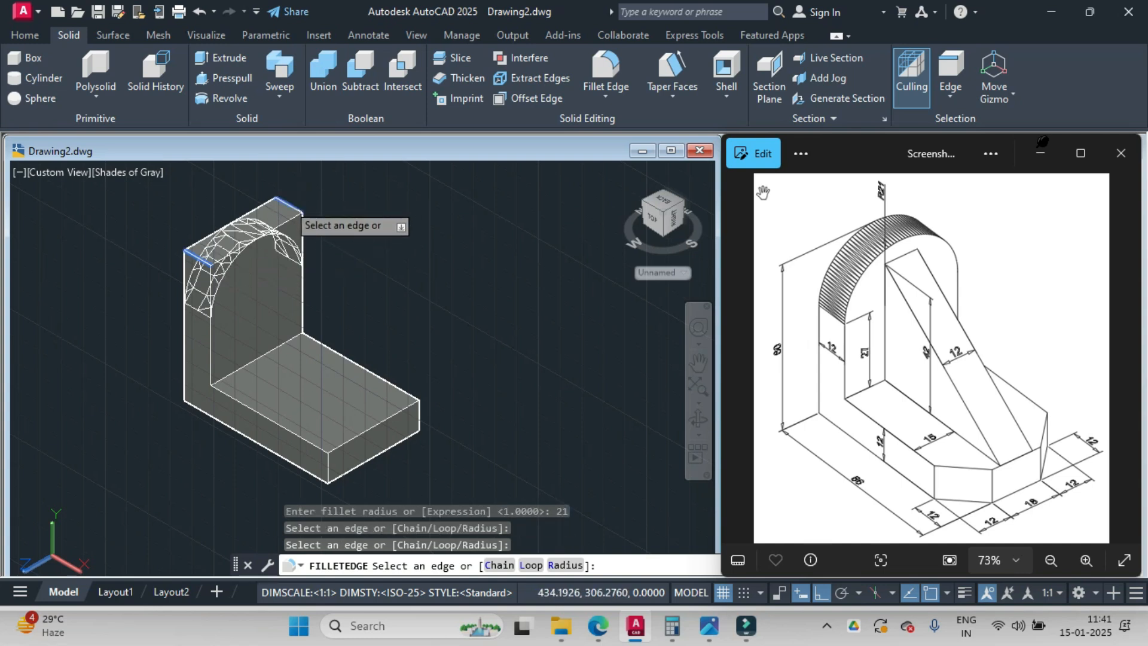
key("Return")
key("Return")
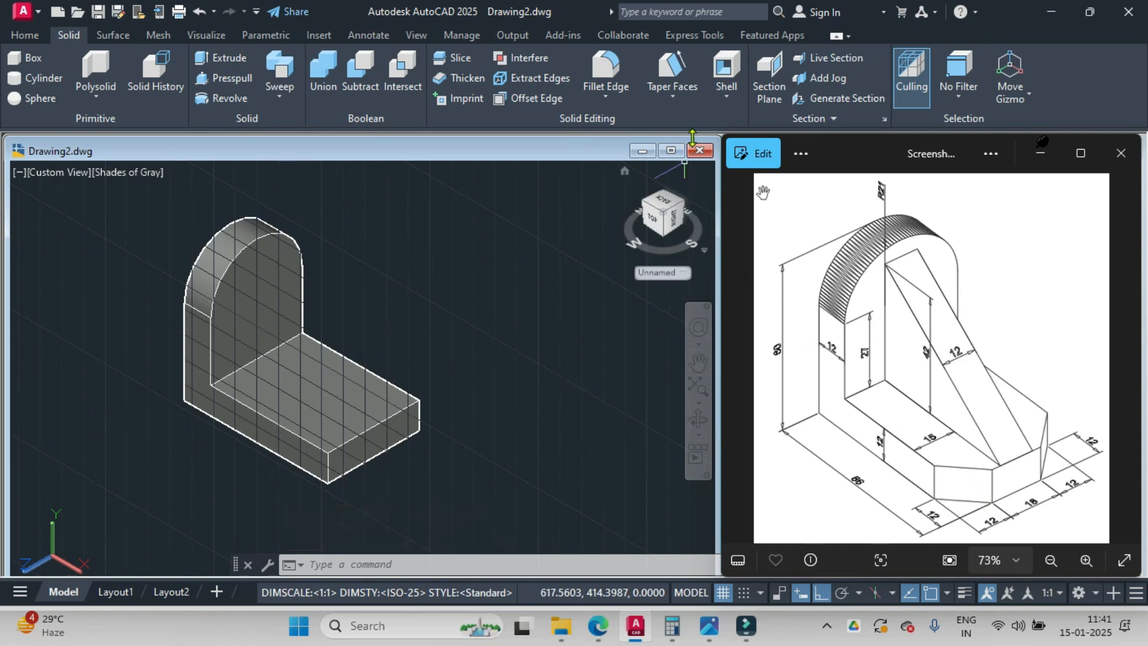
- Chamfer the two vertical corner edges at the free end of the base with both distances set to 12
left_click(604, 100)
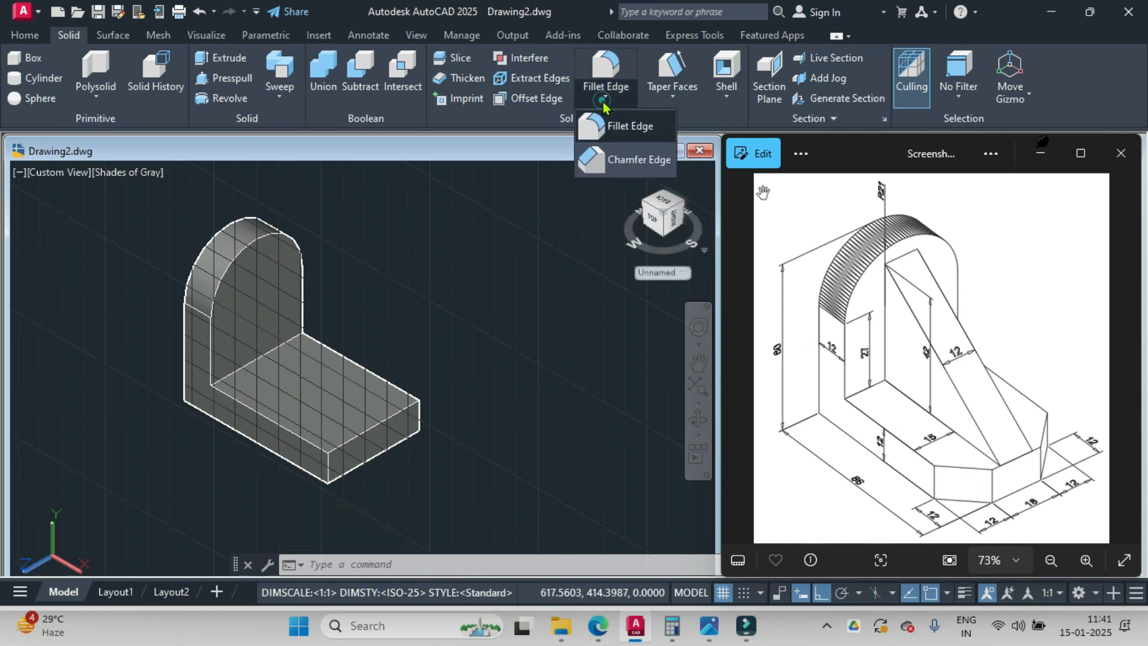
left_click(622, 160)
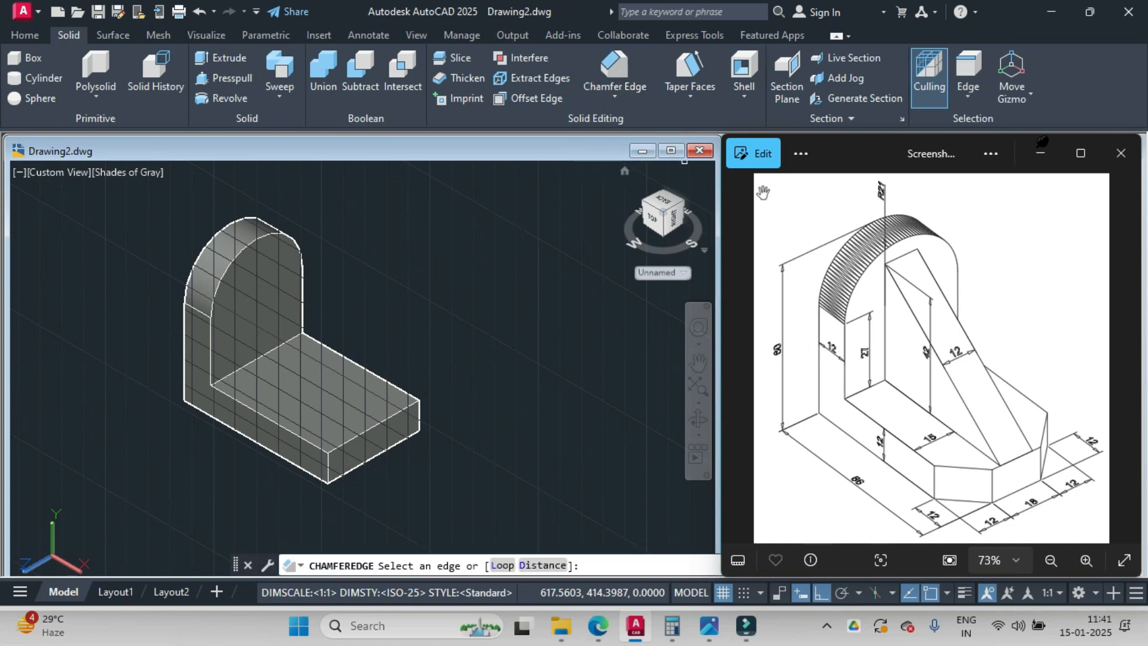
left_click(543, 565)
type("1")
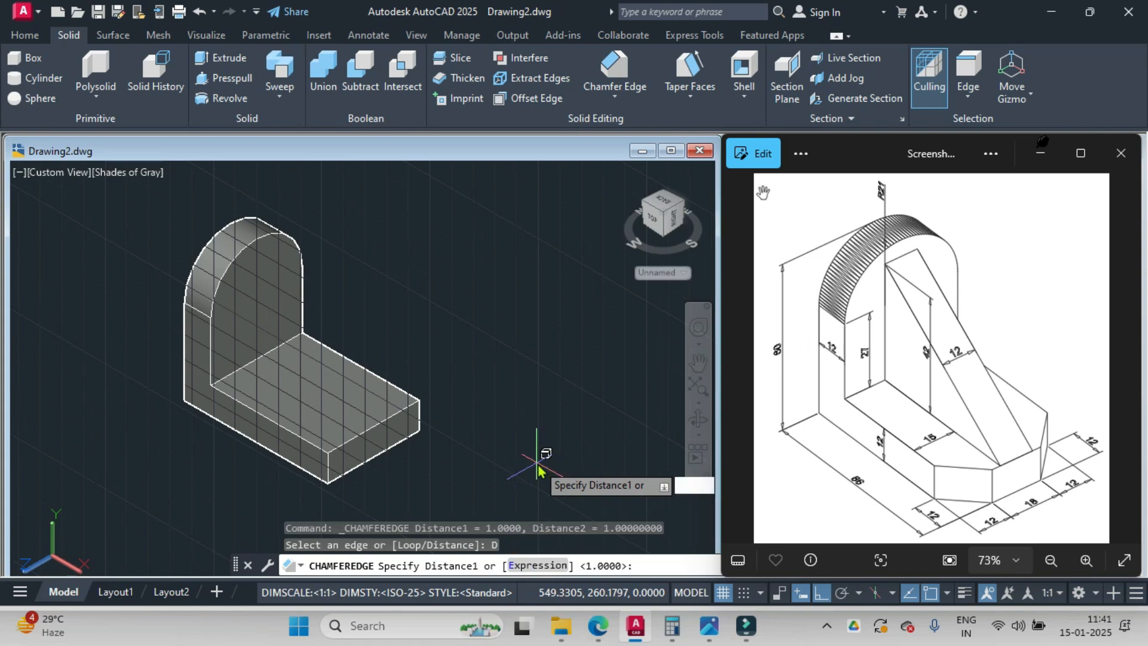
key("Return")
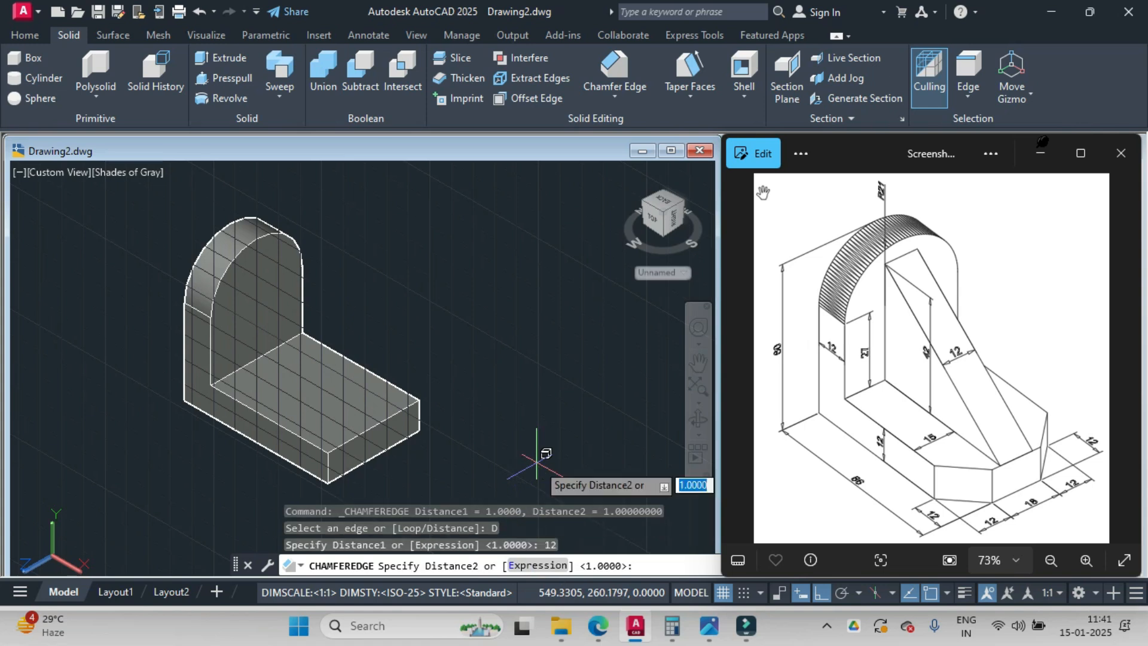
type("12")
key("Return")
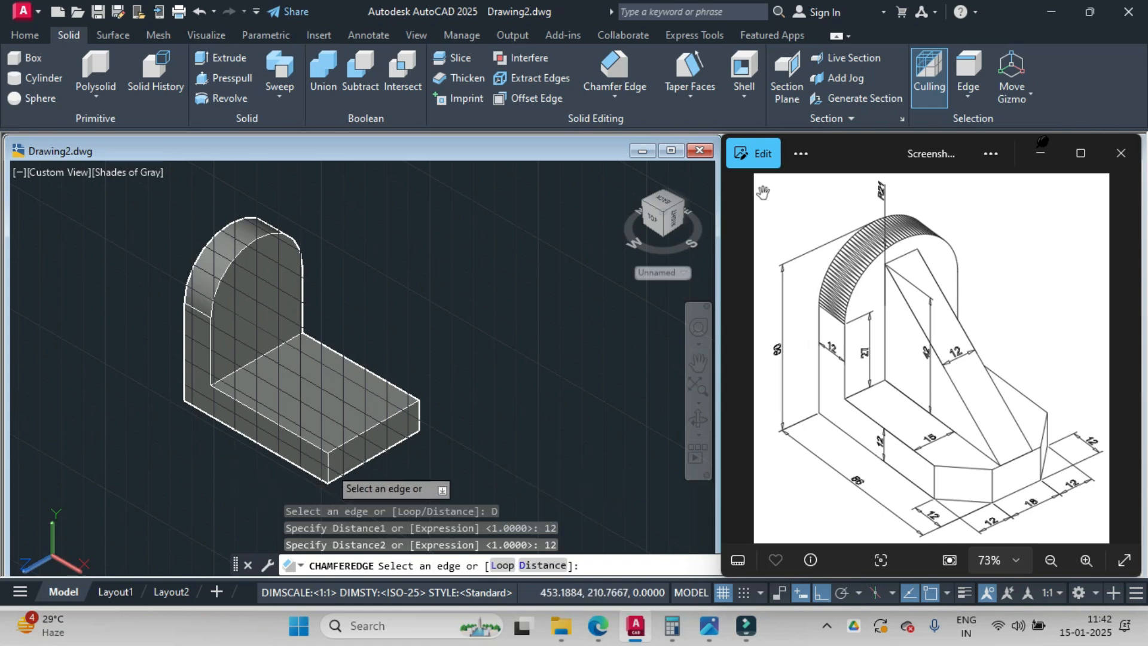
left_click(328, 469)
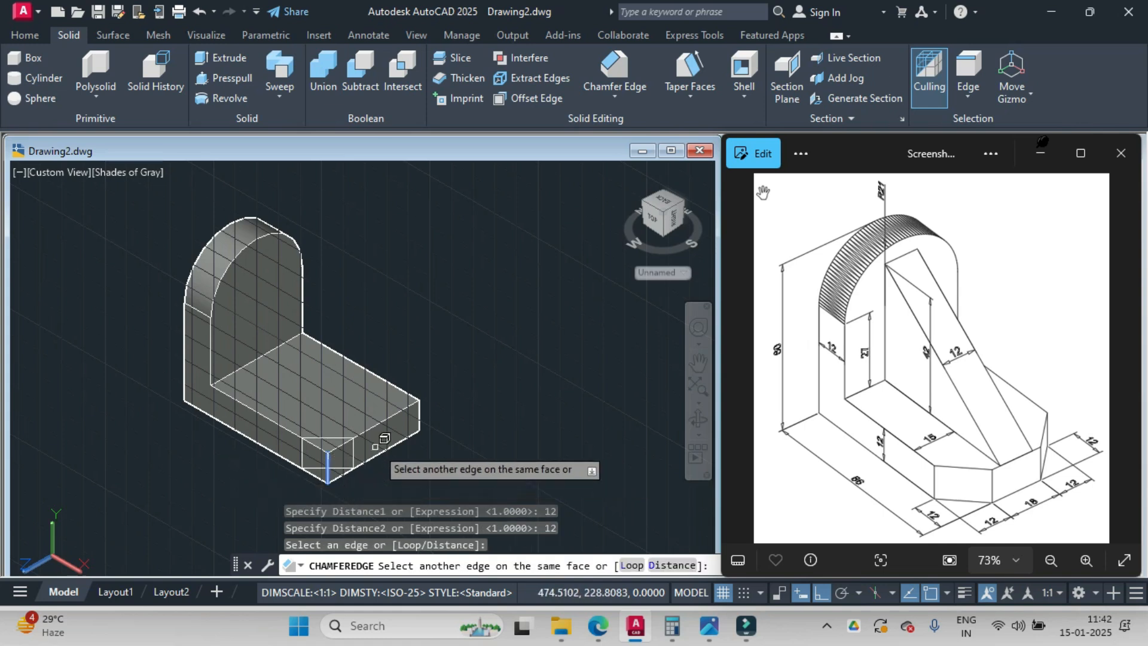
left_click(421, 411)
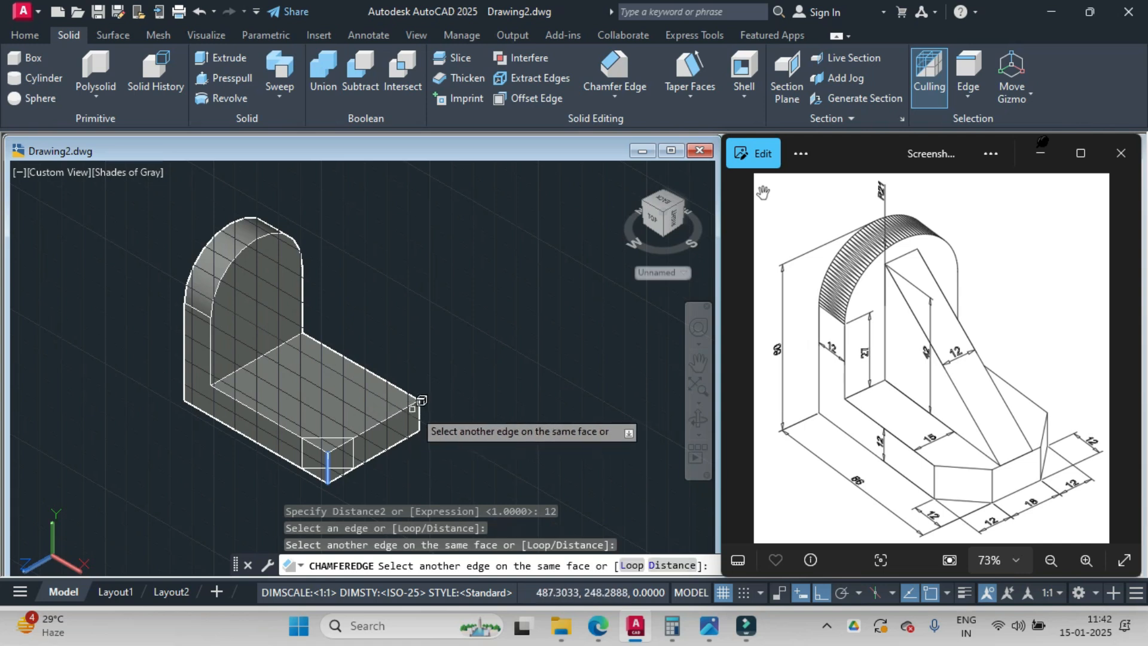
left_click(420, 413)
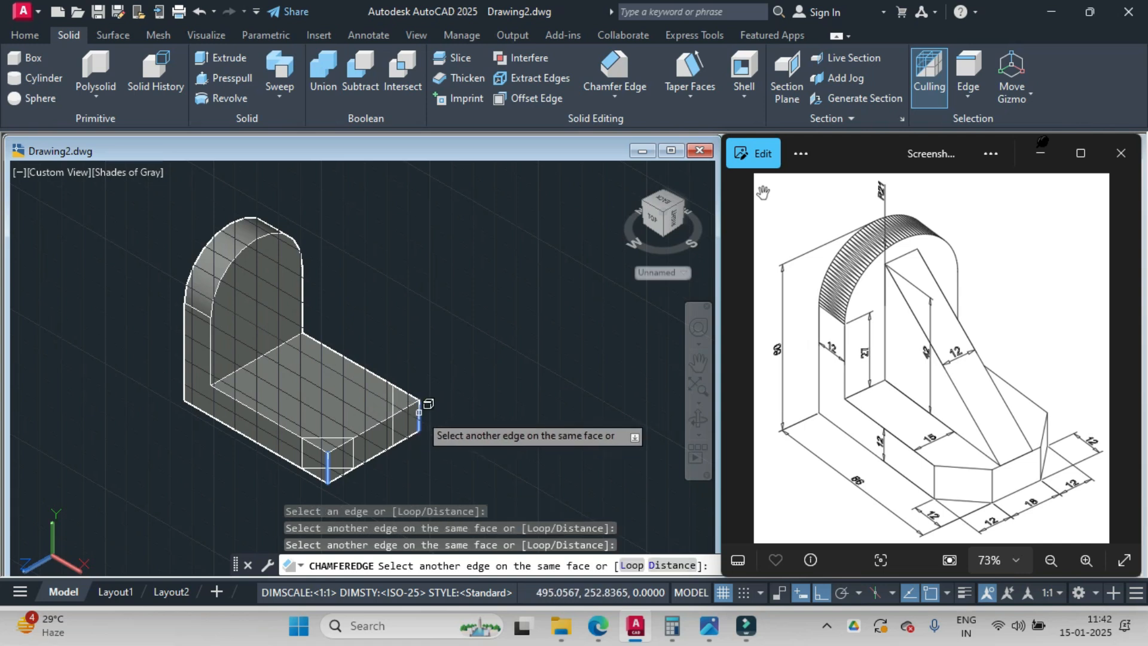
key("Return")
key("Return")
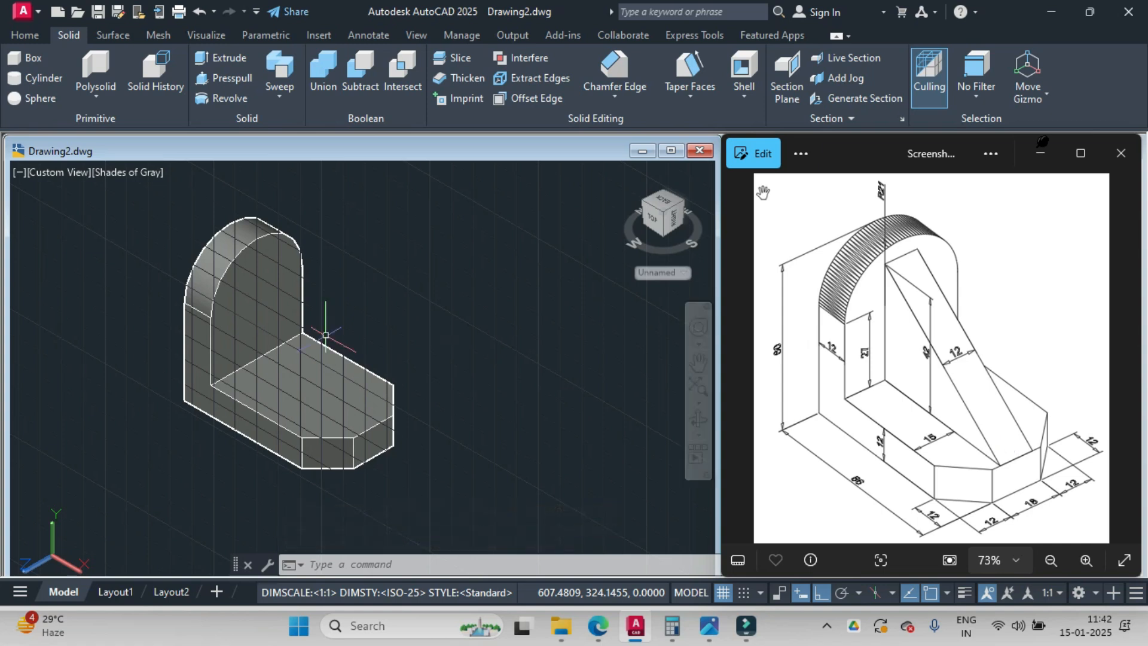
- Start the rib's triangular profile in the empty space beside the bracket with a vertical line 42 long, drawn downward
left_click(40, 36)
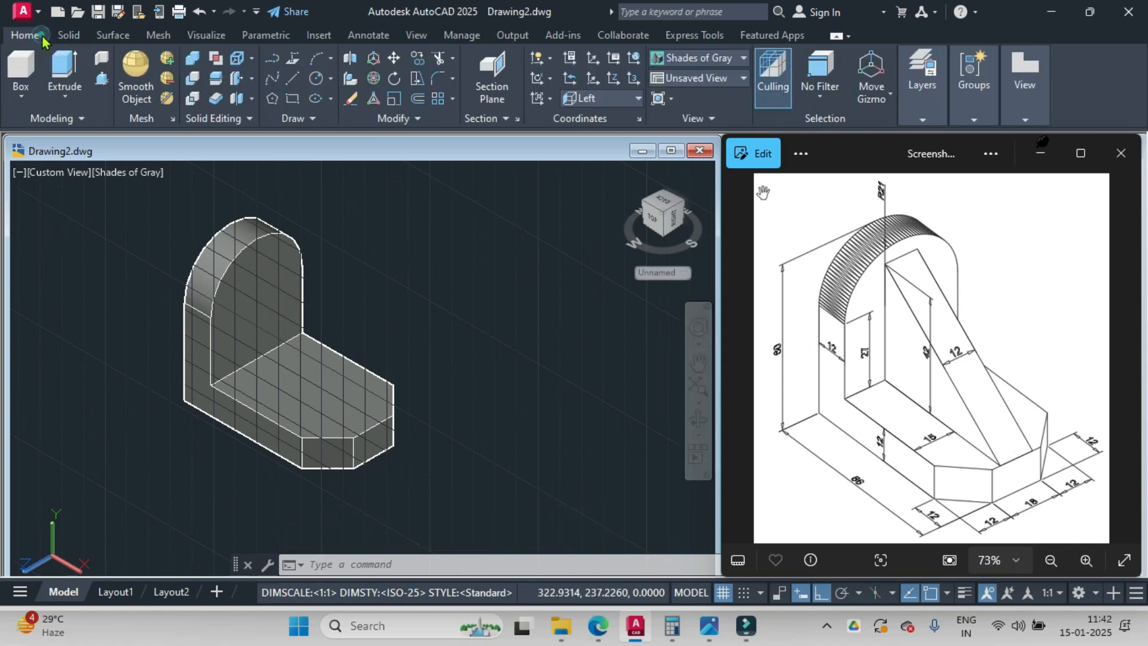
left_click(292, 78)
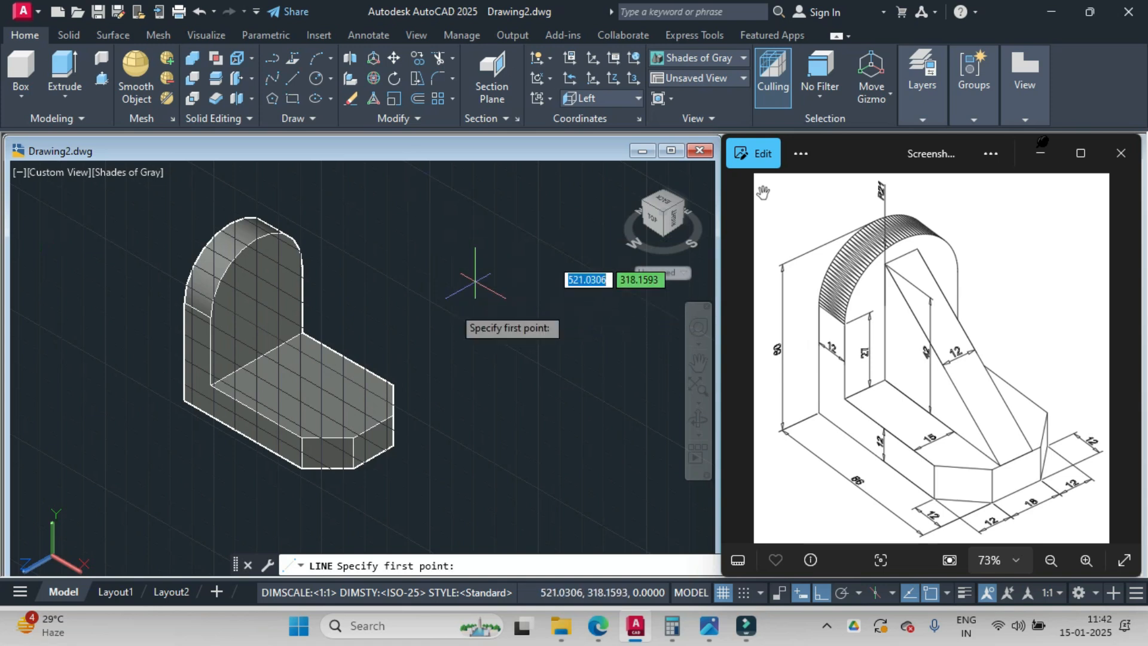
left_click(454, 258)
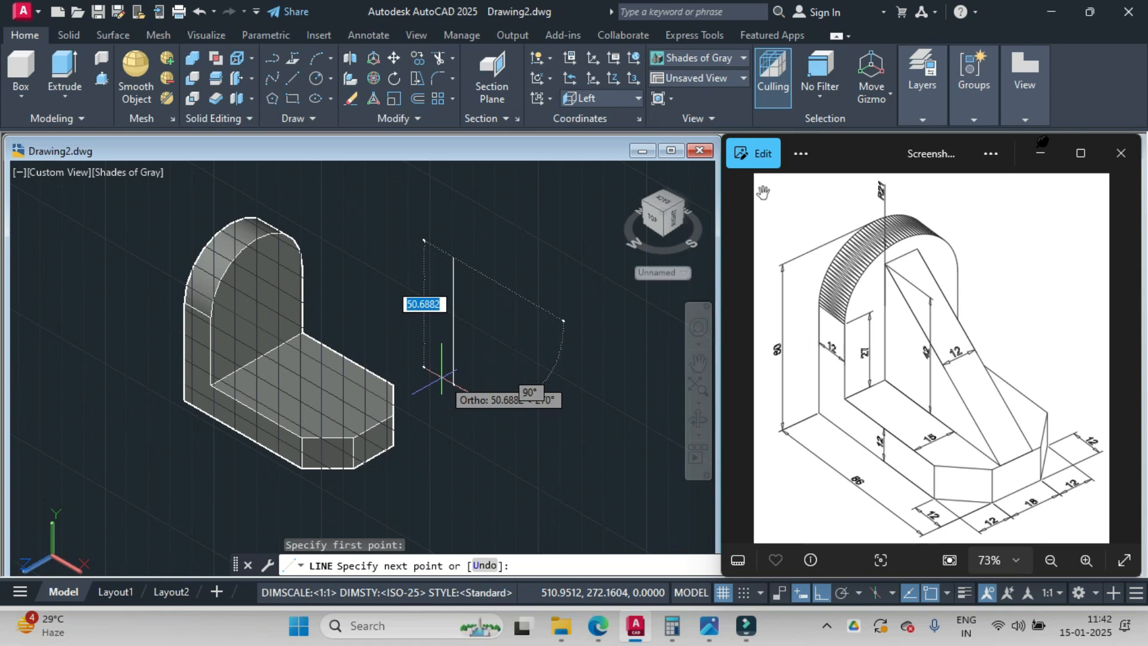
type("42")
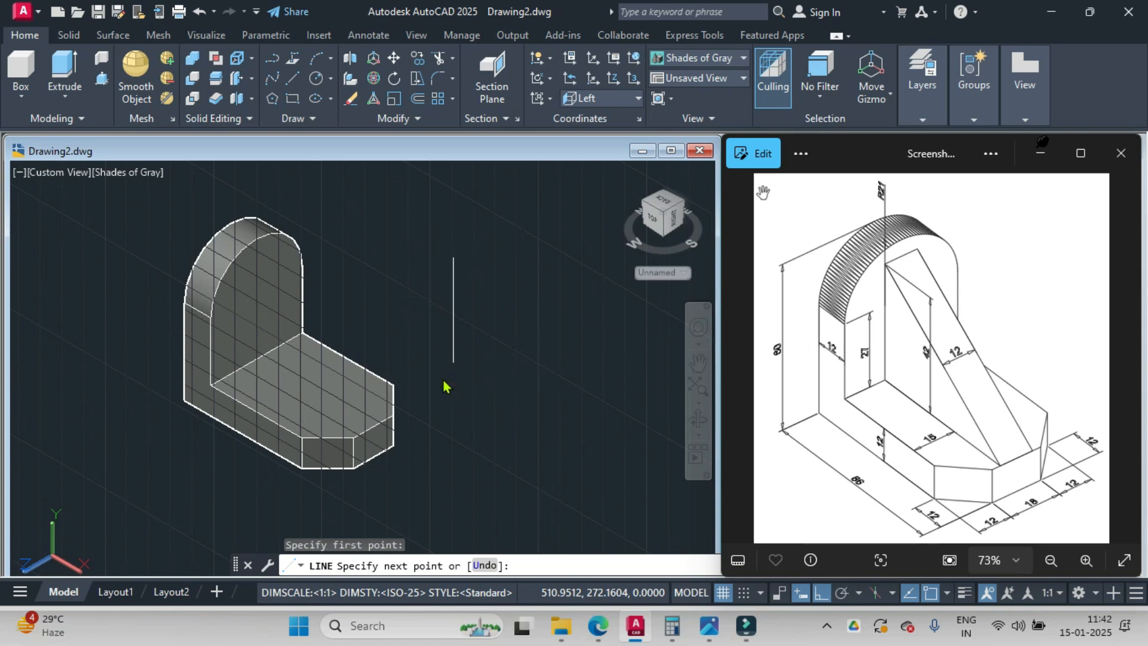
key("Return")
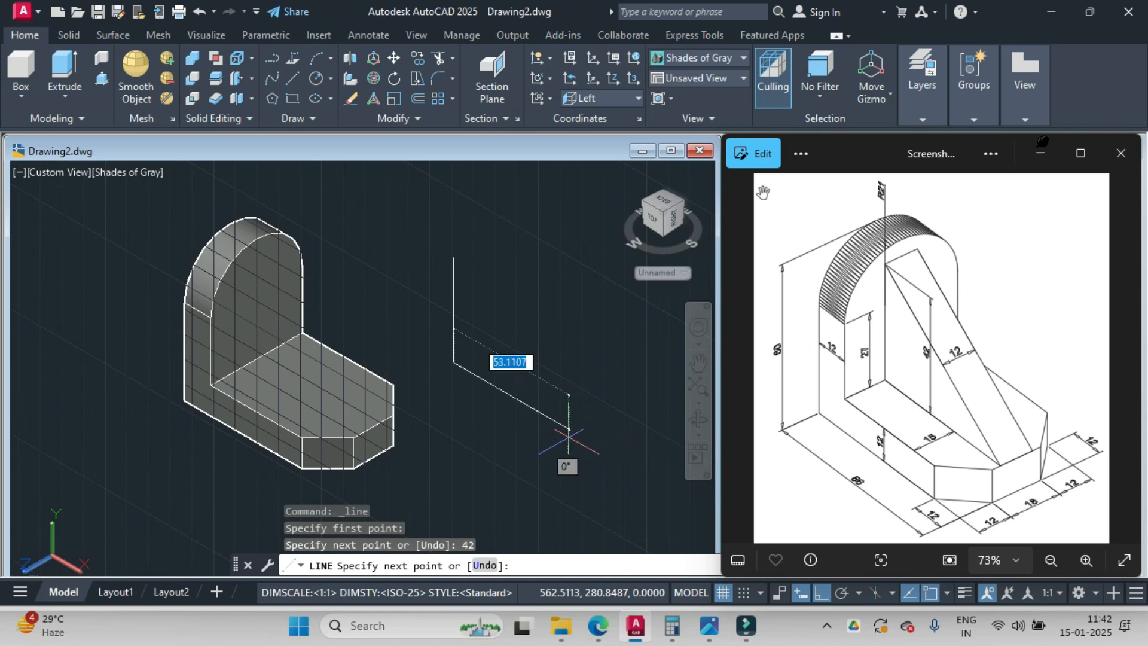
- Switch to Calculator, subtract 12 from 66 for the rib's base length, and return to the AutoCAD drawing
left_click(672, 626)
left_click(289, 304)
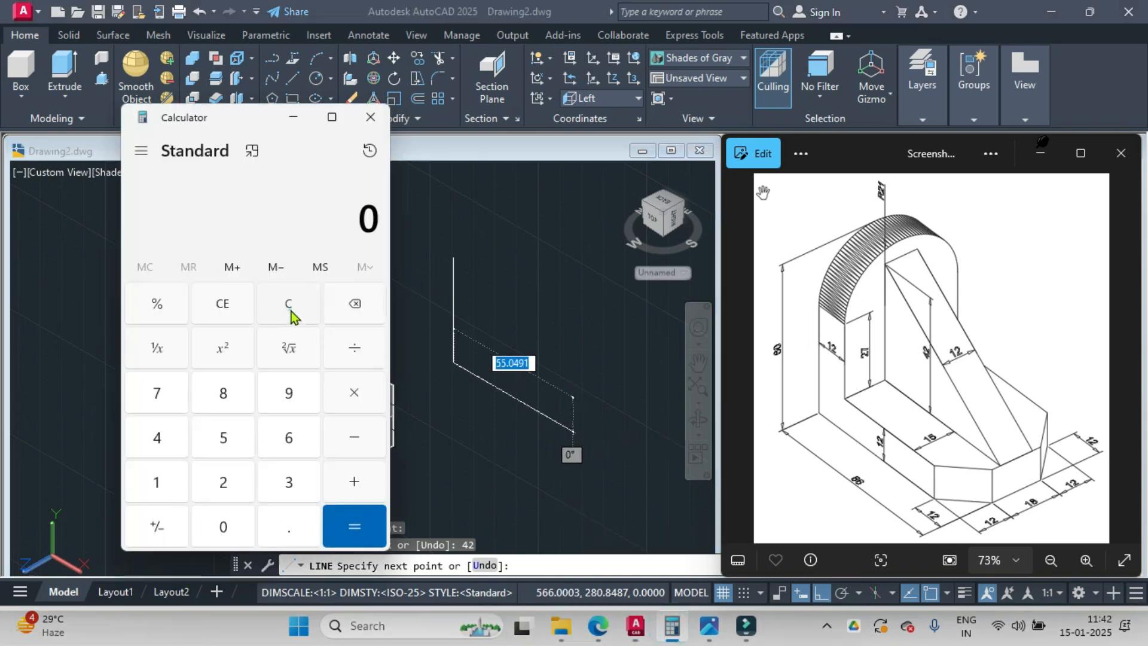
double_click(289, 437)
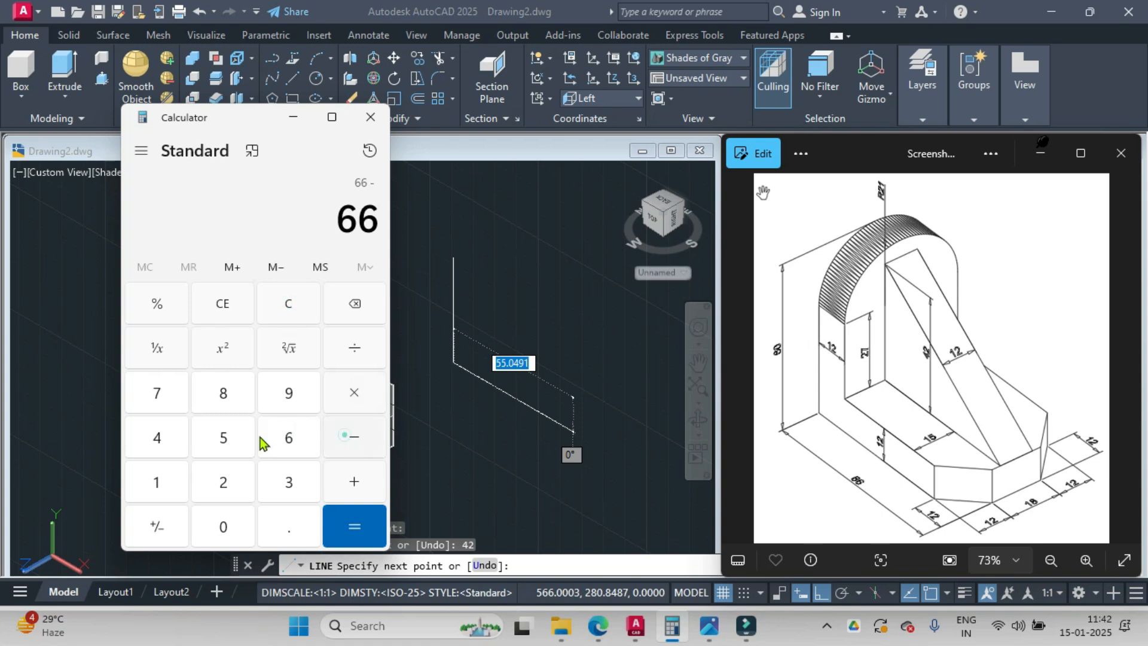
left_click(178, 478)
left_click(226, 479)
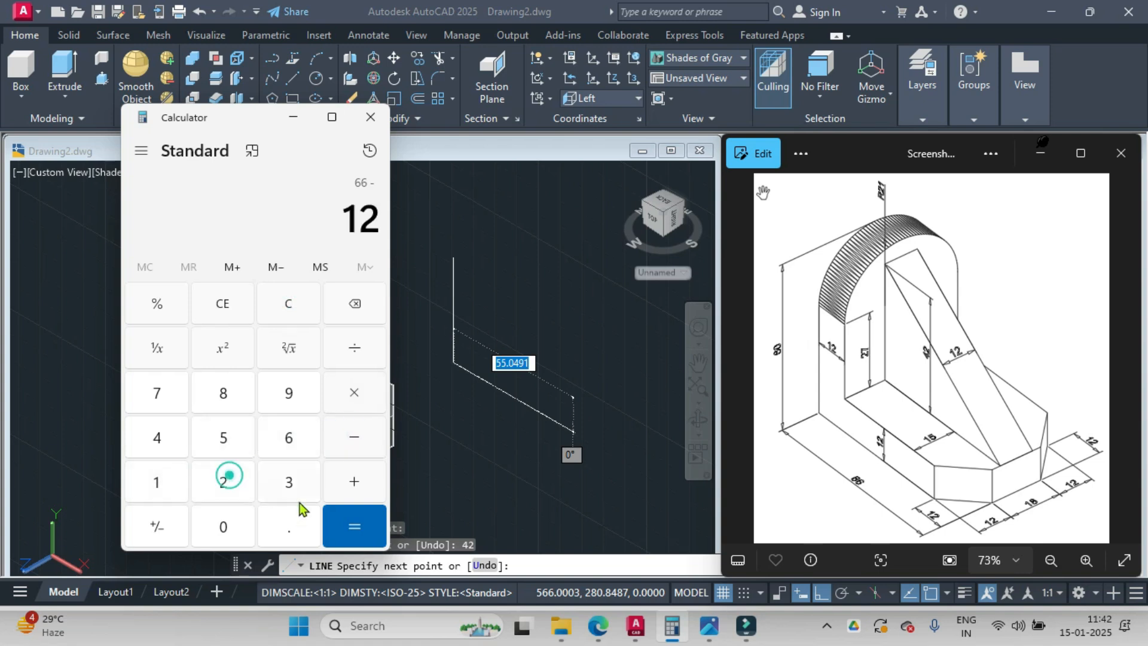
left_click(352, 523)
left_click(573, 397)
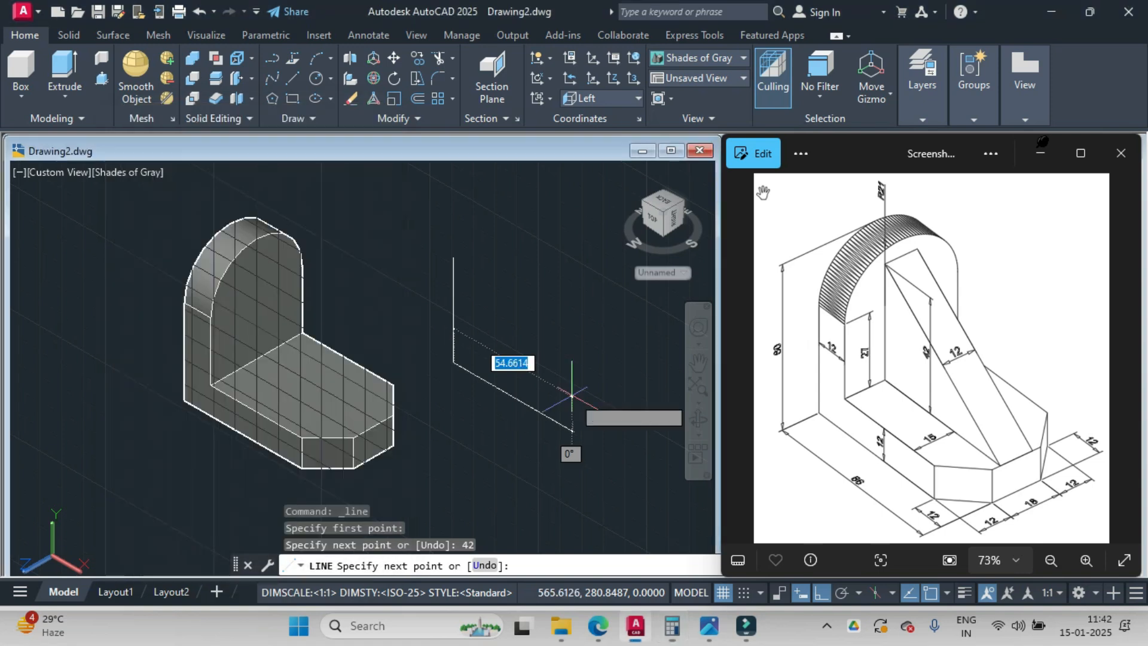
- Draw the rib profile's 54-long bottom line parallel to the base's length, close the triangle at its starting point and end the Line command
type("54")
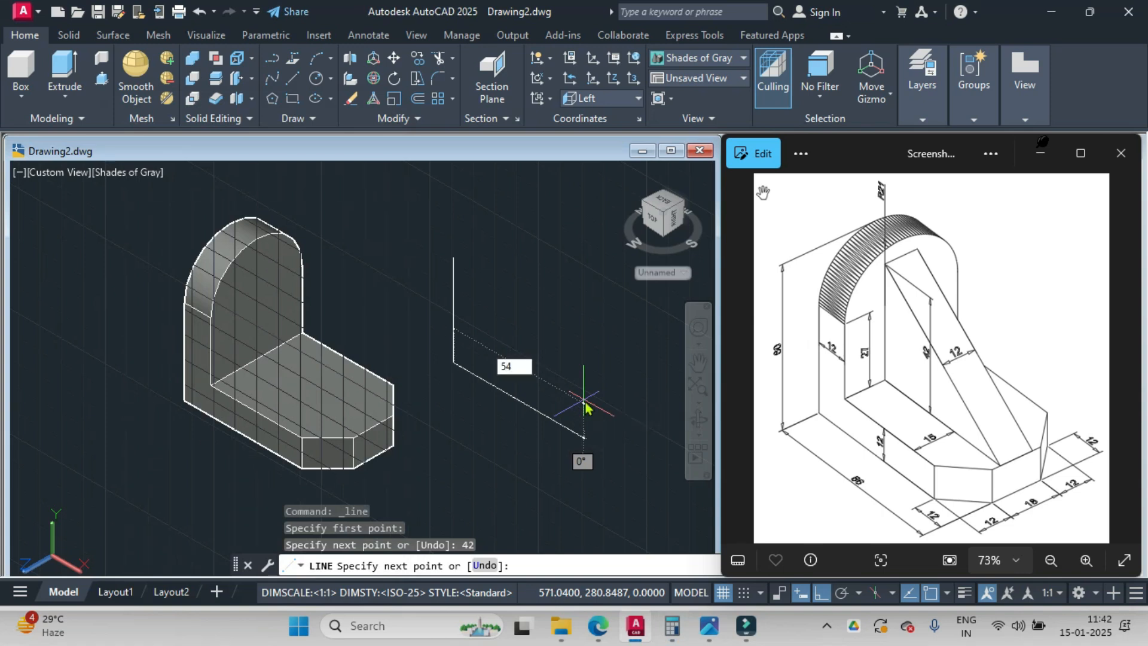
key("Return")
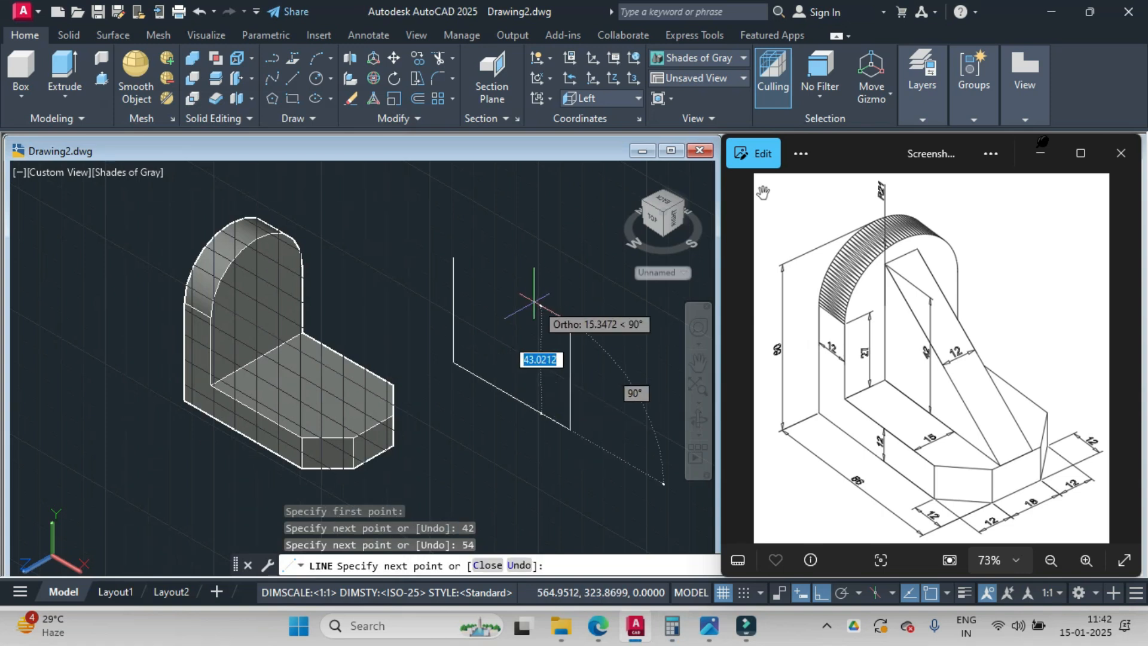
left_click(453, 257)
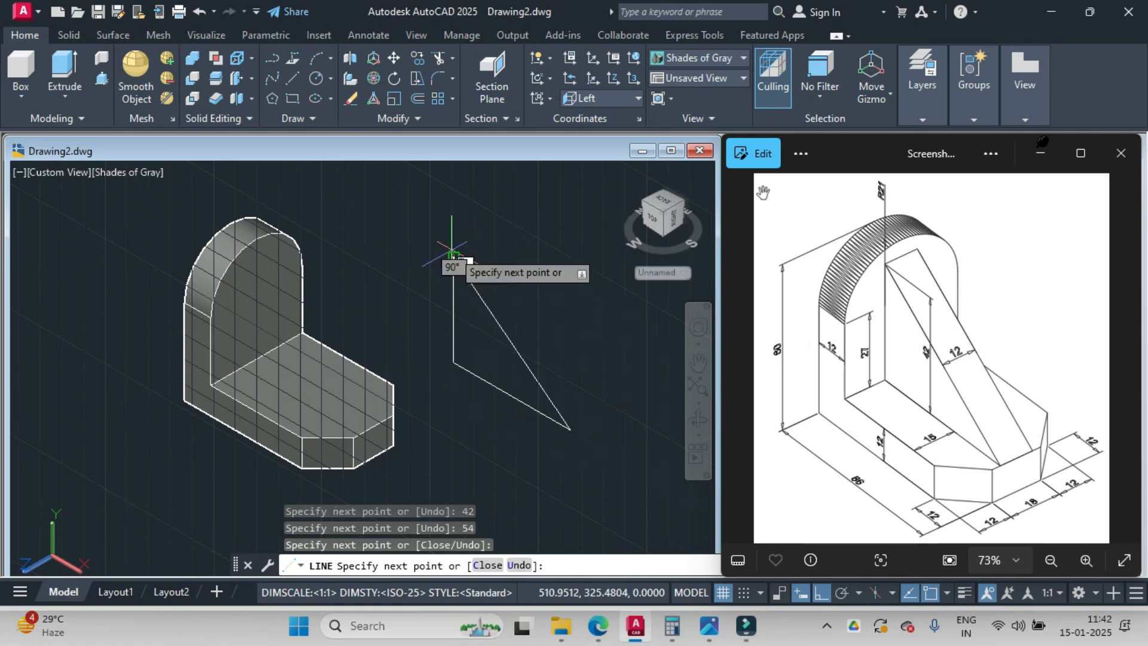
key("Return")
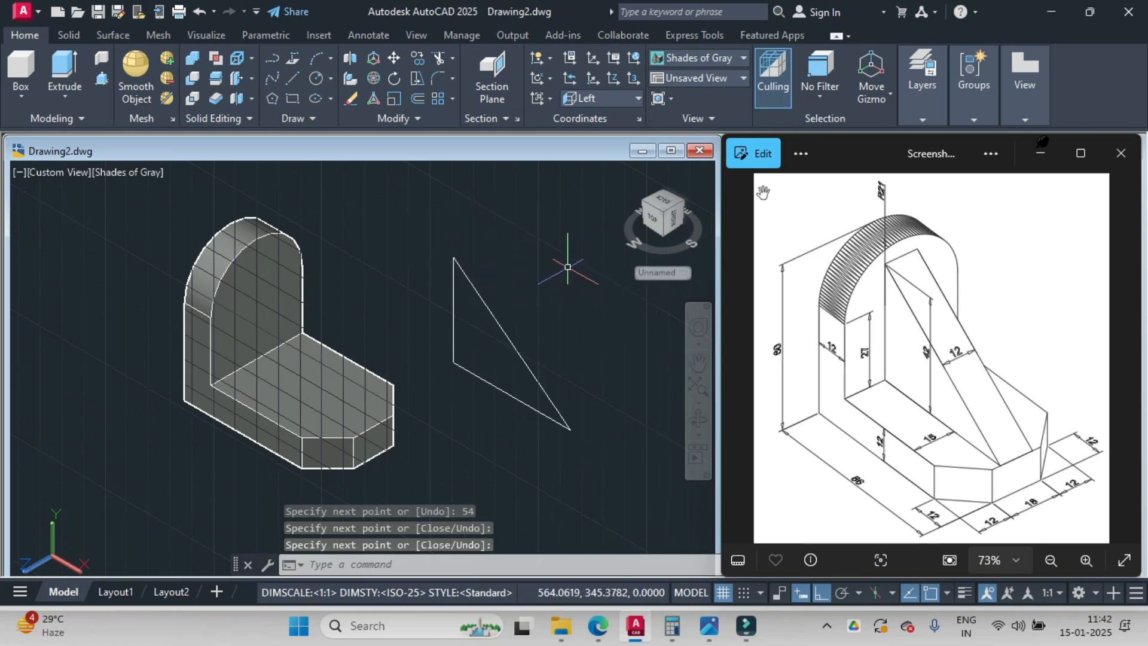
- Join the three lines of the triangular rib profile into a single polyline
left_click(428, 228)
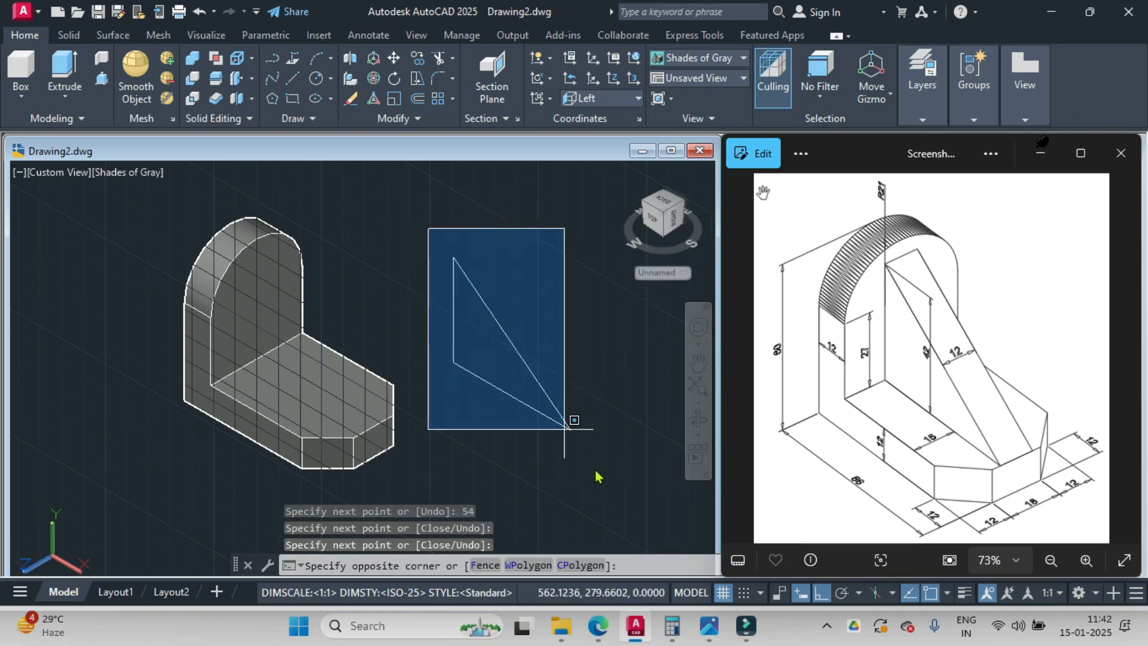
left_click(621, 476)
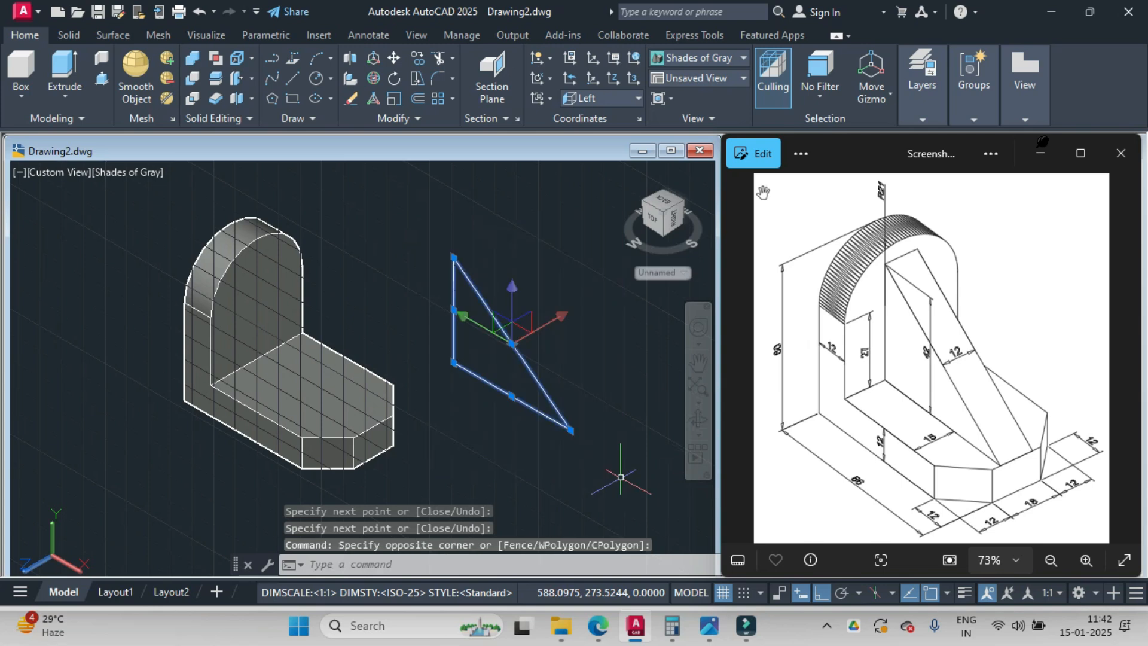
type("joi")
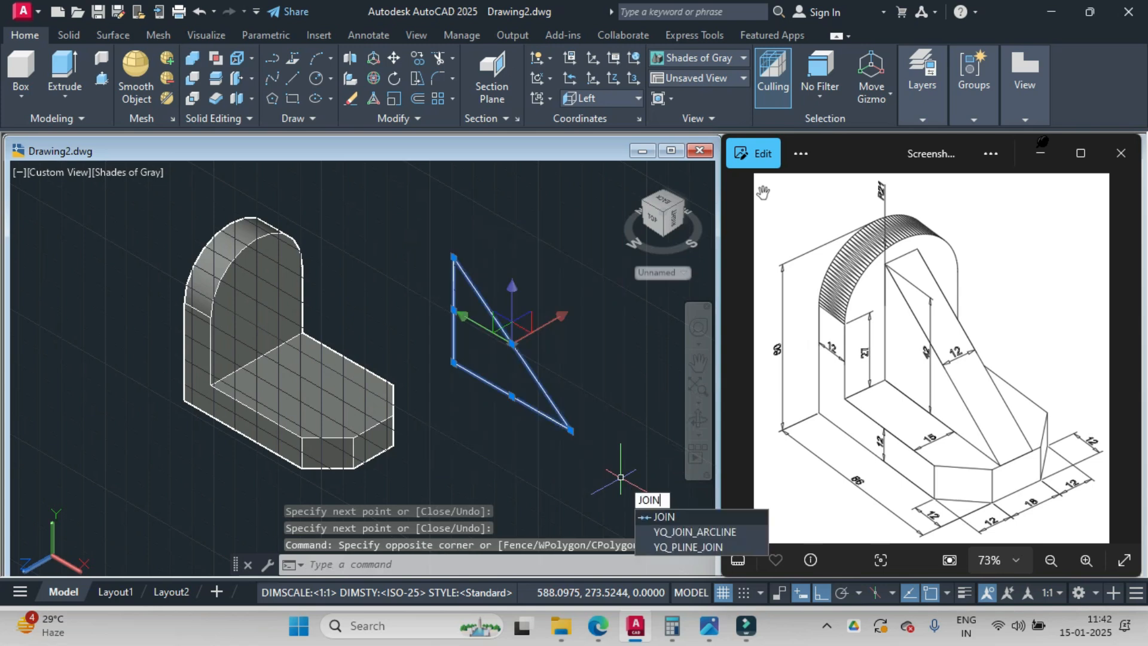
key("Return")
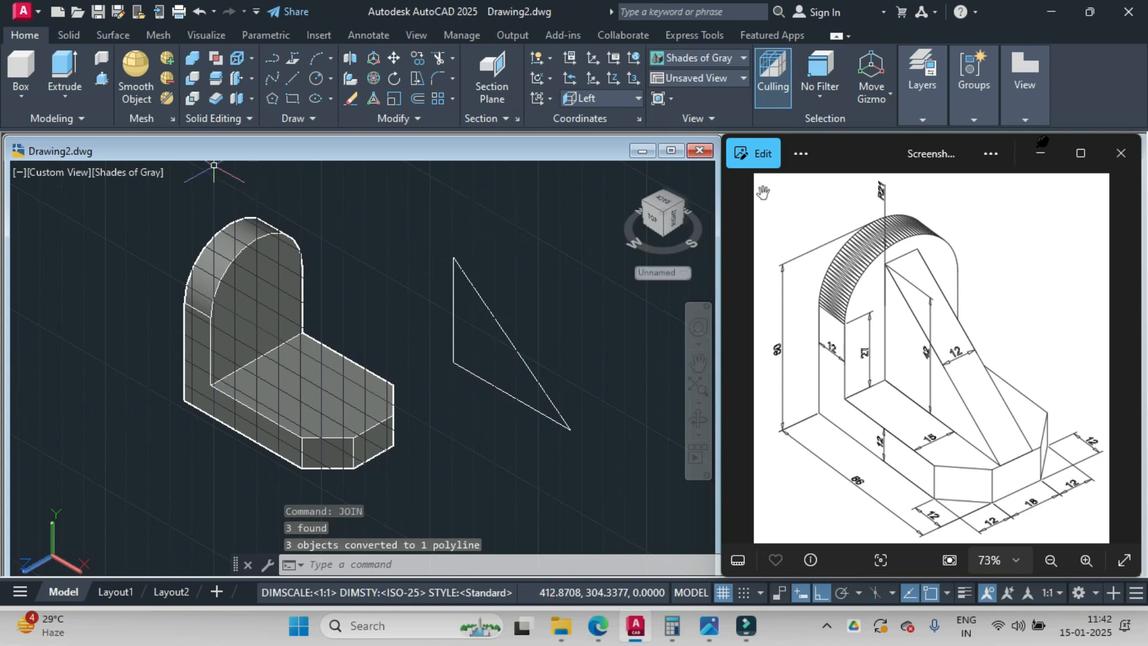
- Extrude the closed triangular rib profile to a thickness of 12
left_click(65, 79)
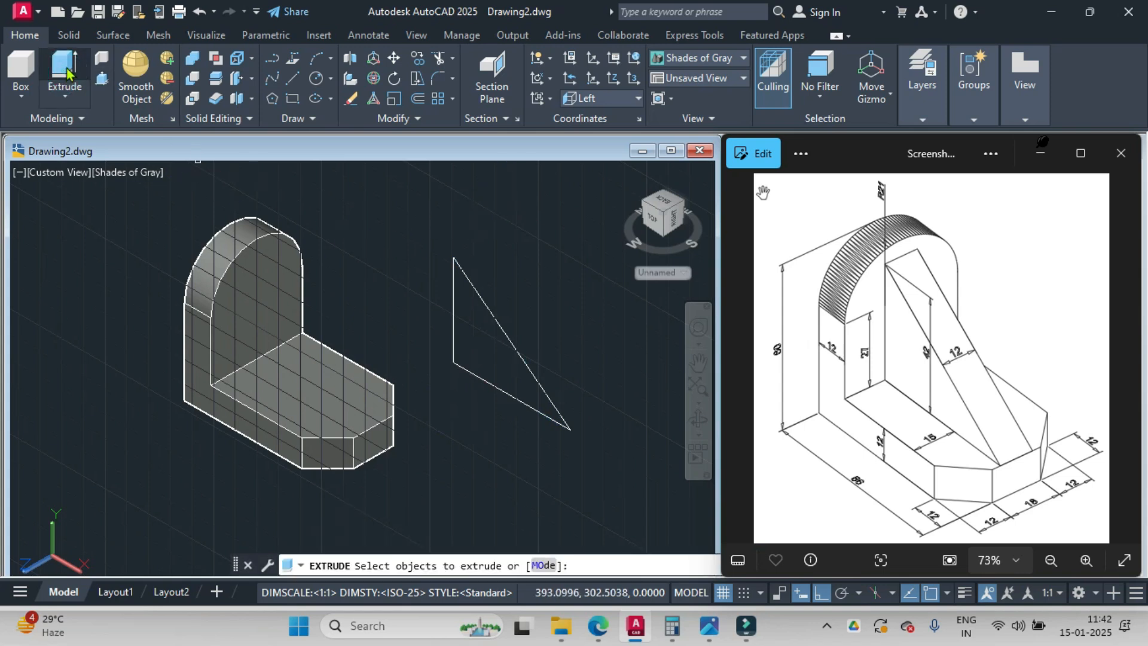
left_click(486, 304)
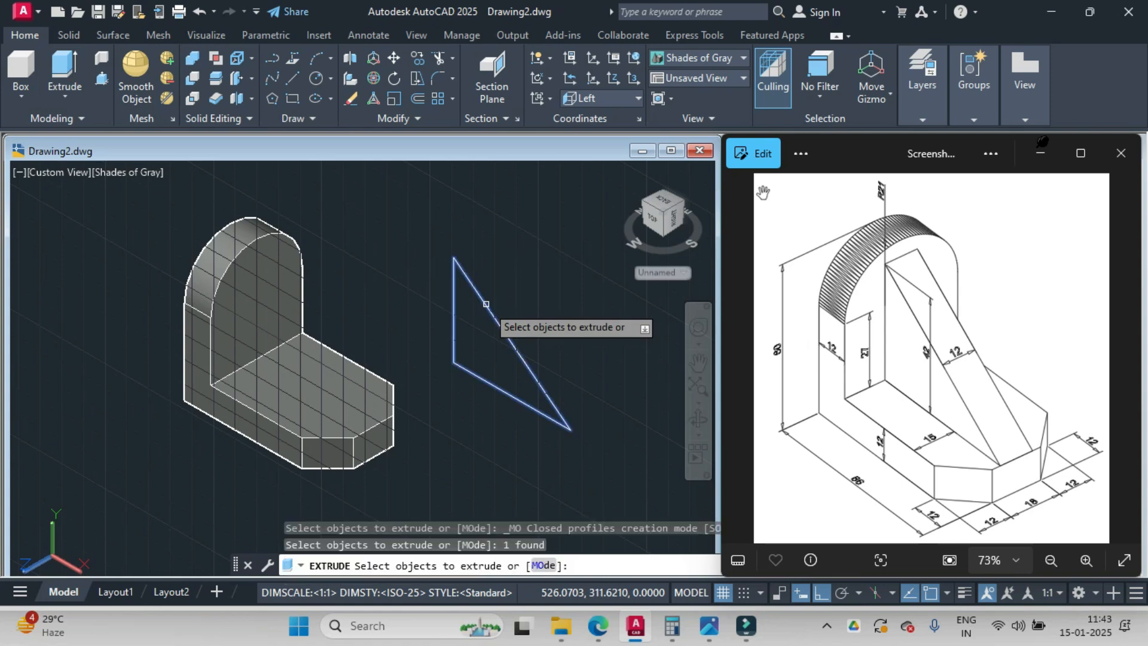
key("Return")
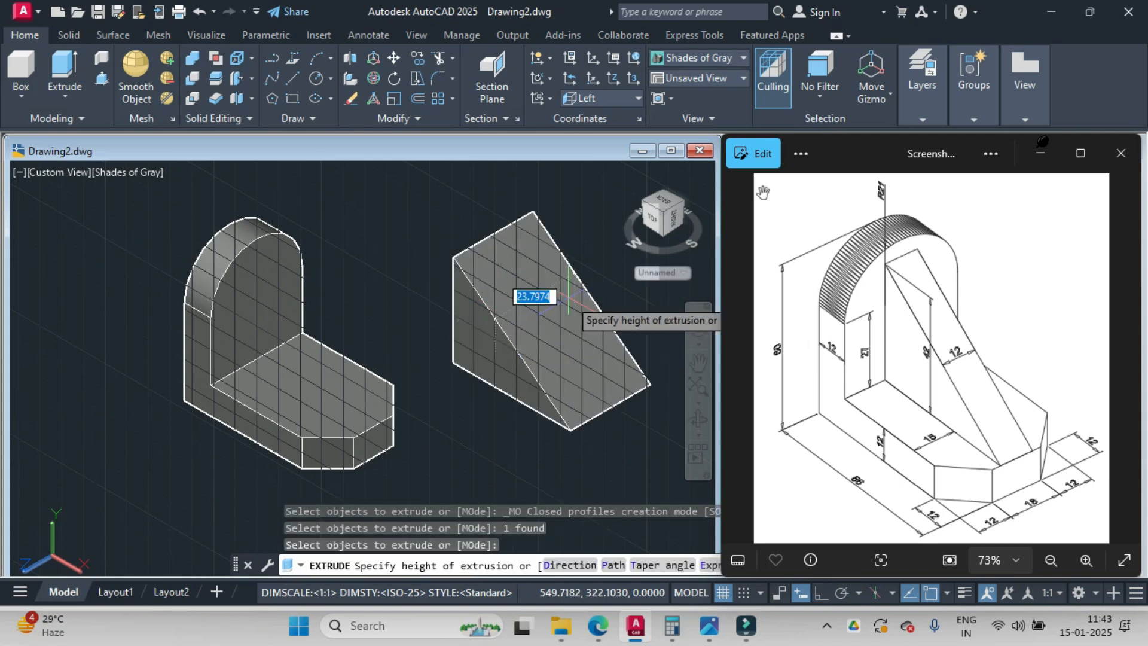
type("12")
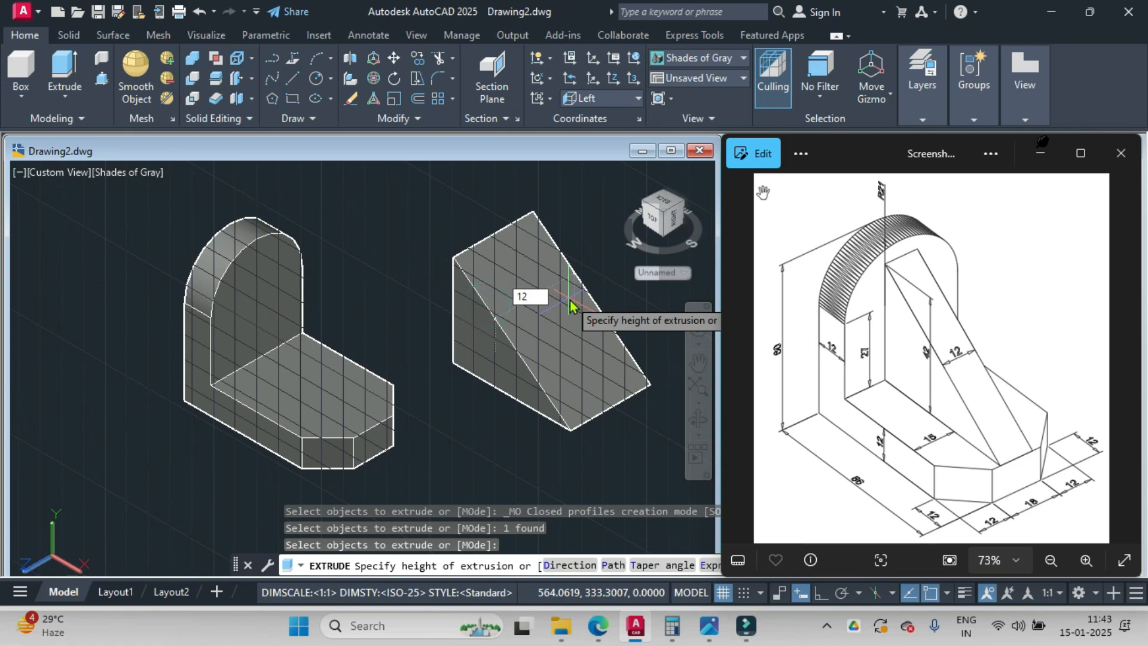
key("Return")
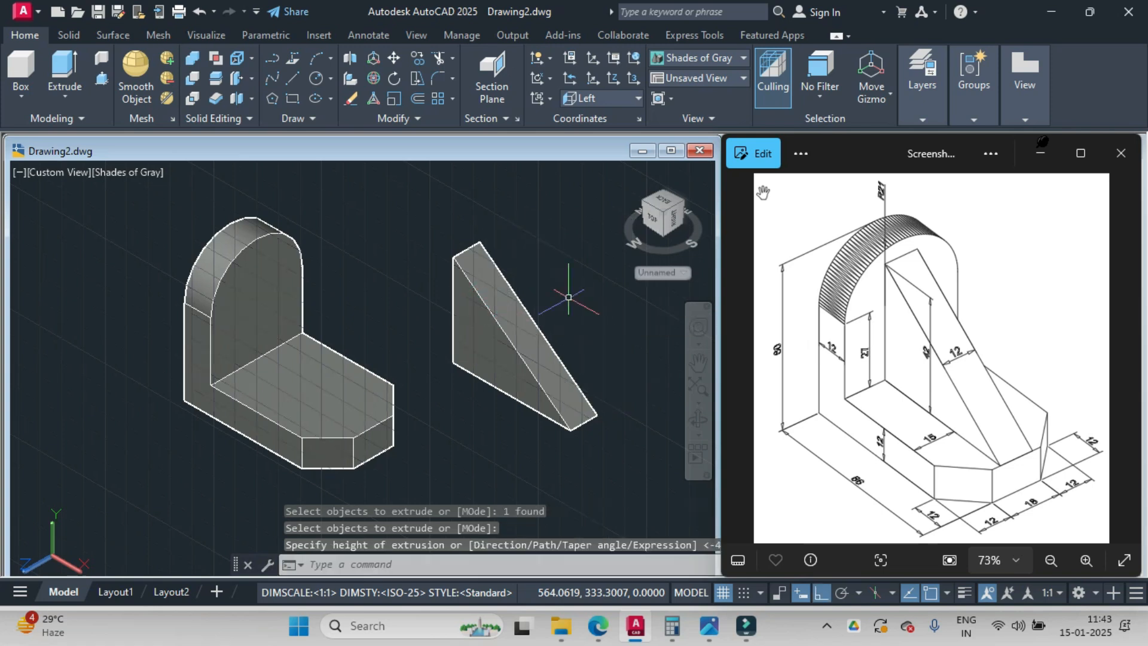
- Move the rib from the midpoint of its bottom front edge to the midpoint of the base's upper front edge
type("m")
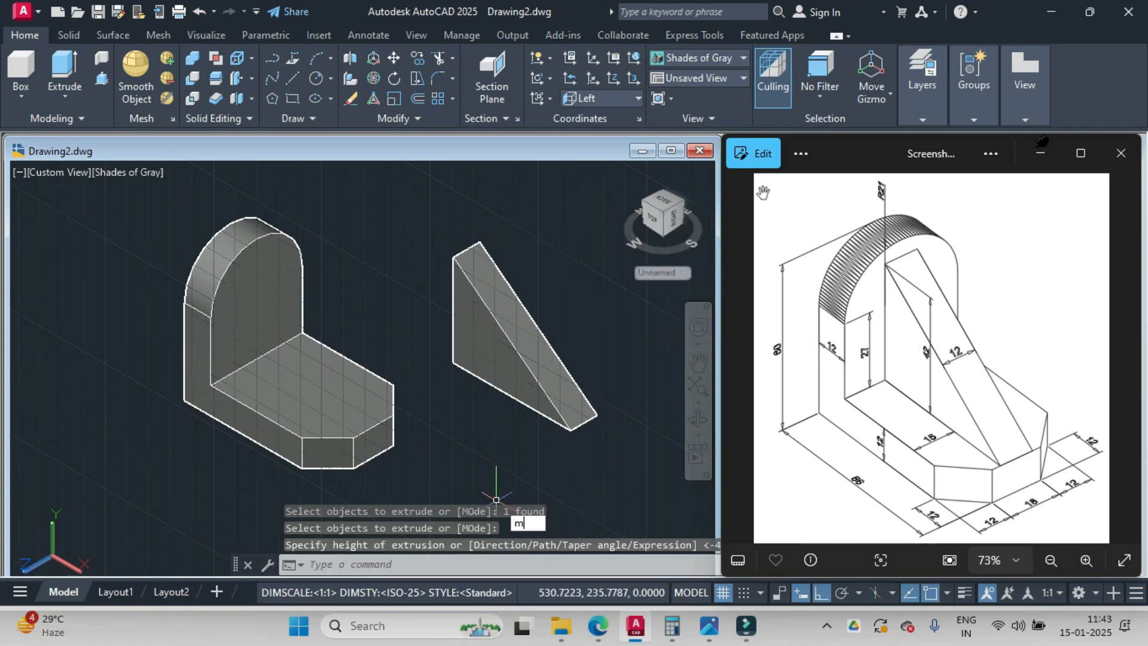
type("ove")
key("Return")
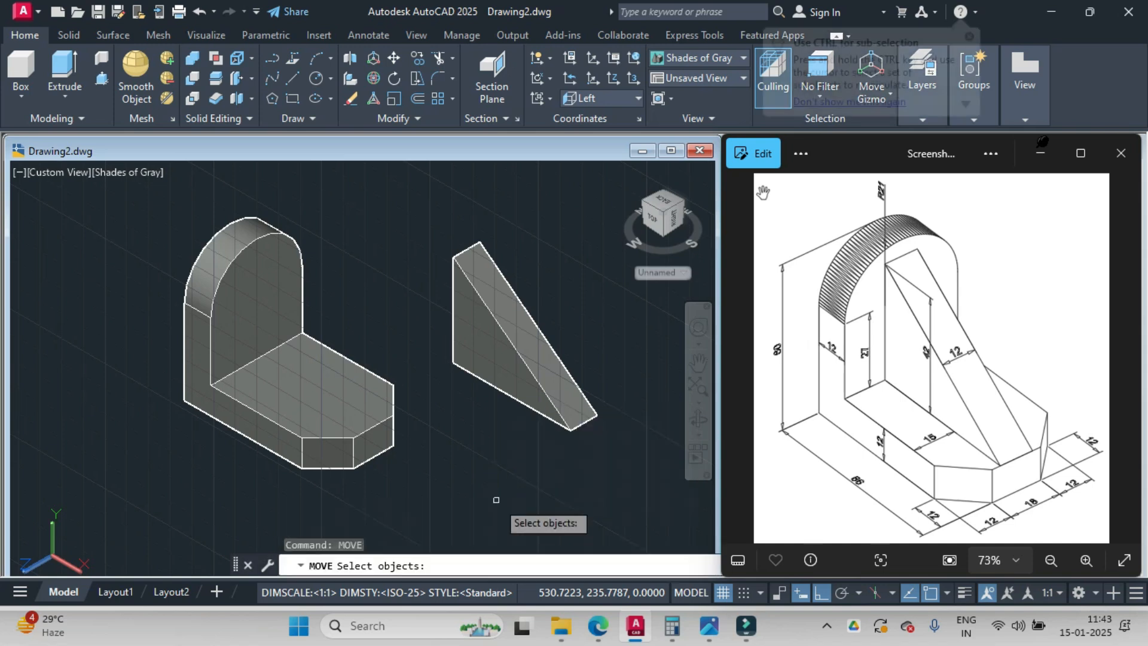
left_click(562, 425)
key("Return")
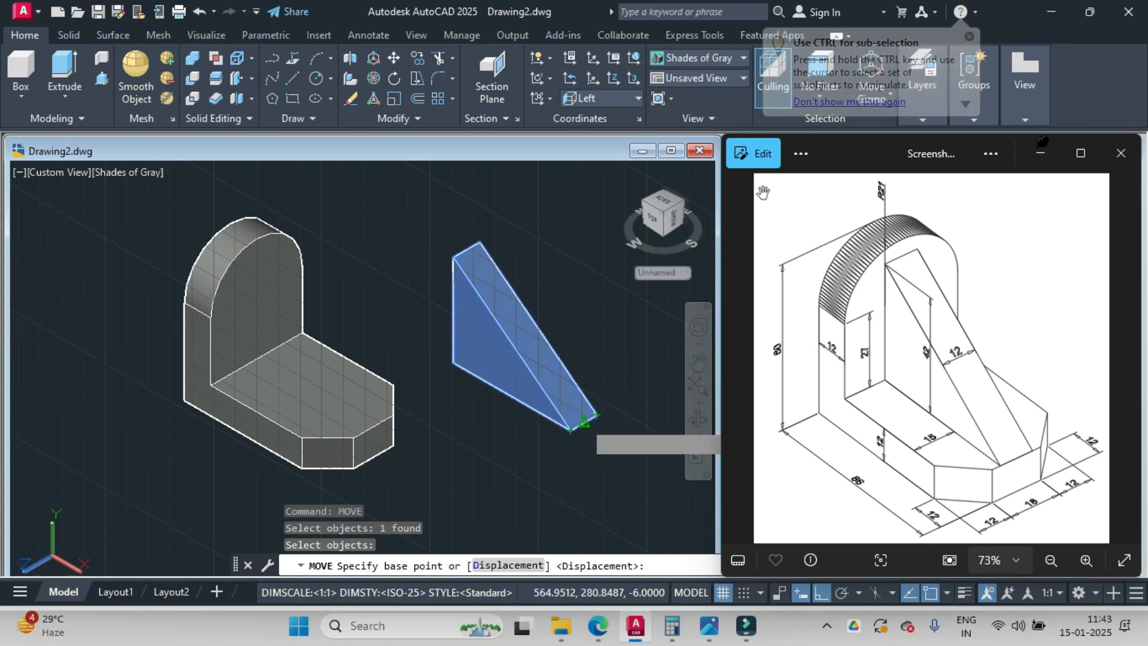
left_click(571, 429)
left_click(374, 414)
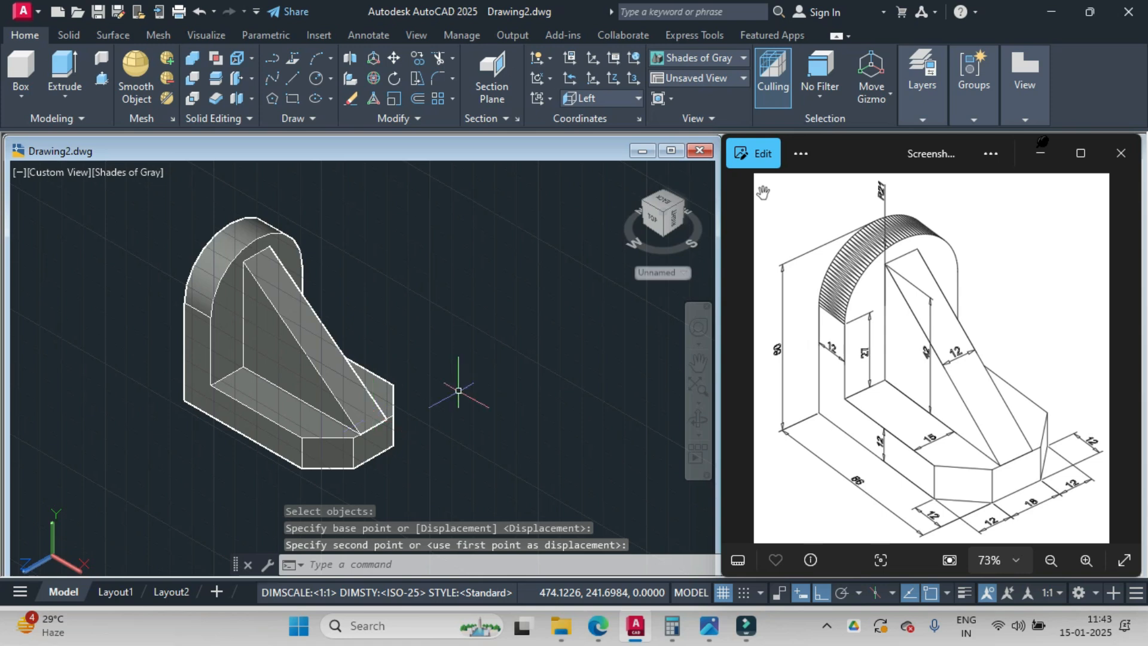
- Unite the L-shaped bracket body and the triangular rib into one solid with the Union command
mouse_move(458, 391)
middle_mouse_down()
mouse_move(482, 385)
mouse_move(523, 404)
middle_mouse_up()
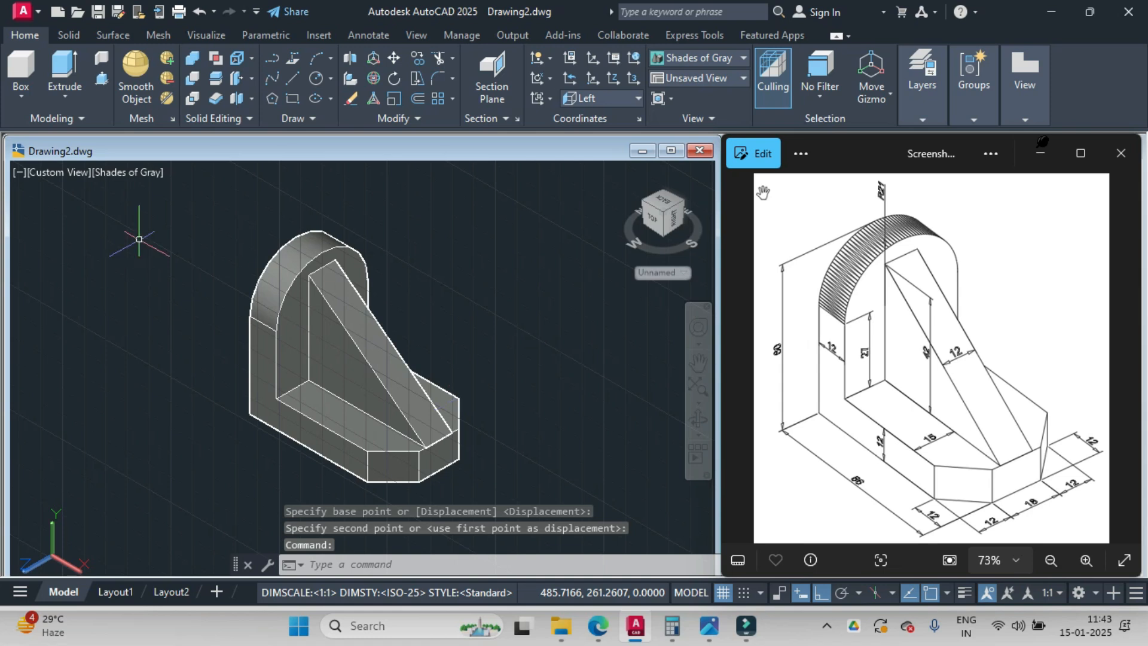
left_click(202, 205)
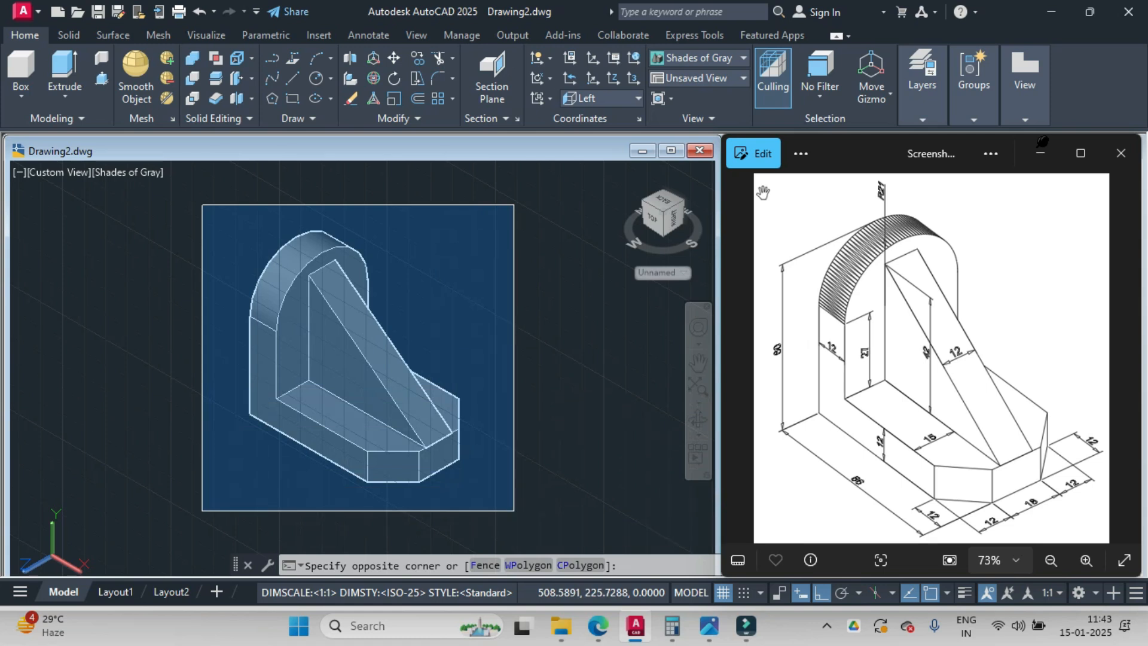
left_click(513, 511)
type("un")
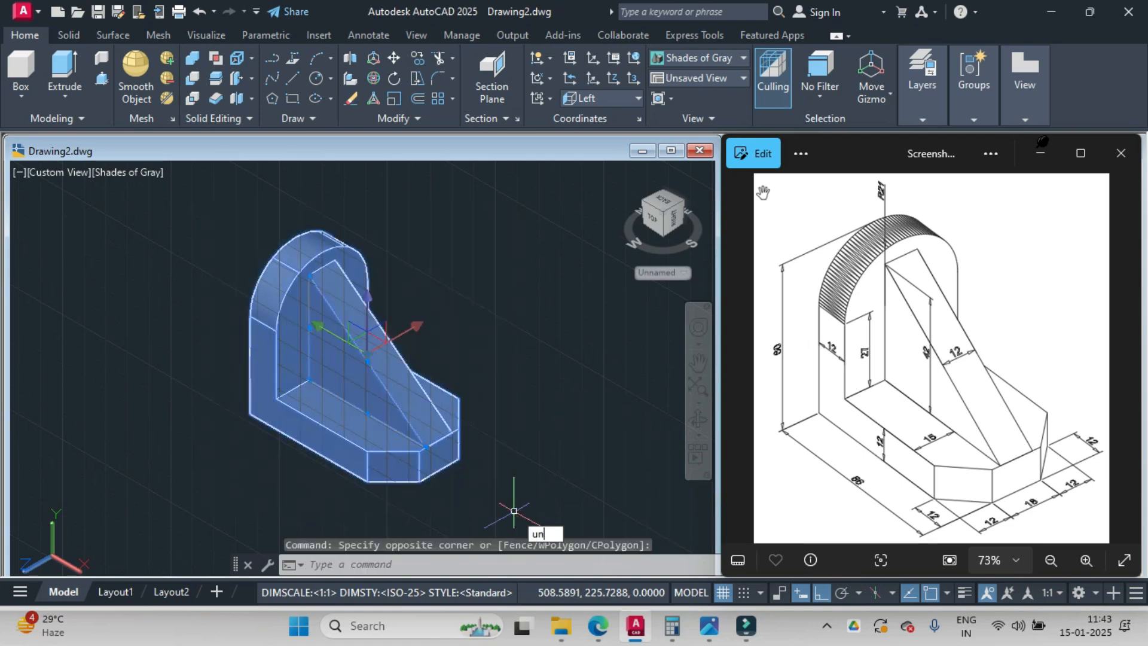
key("Return")
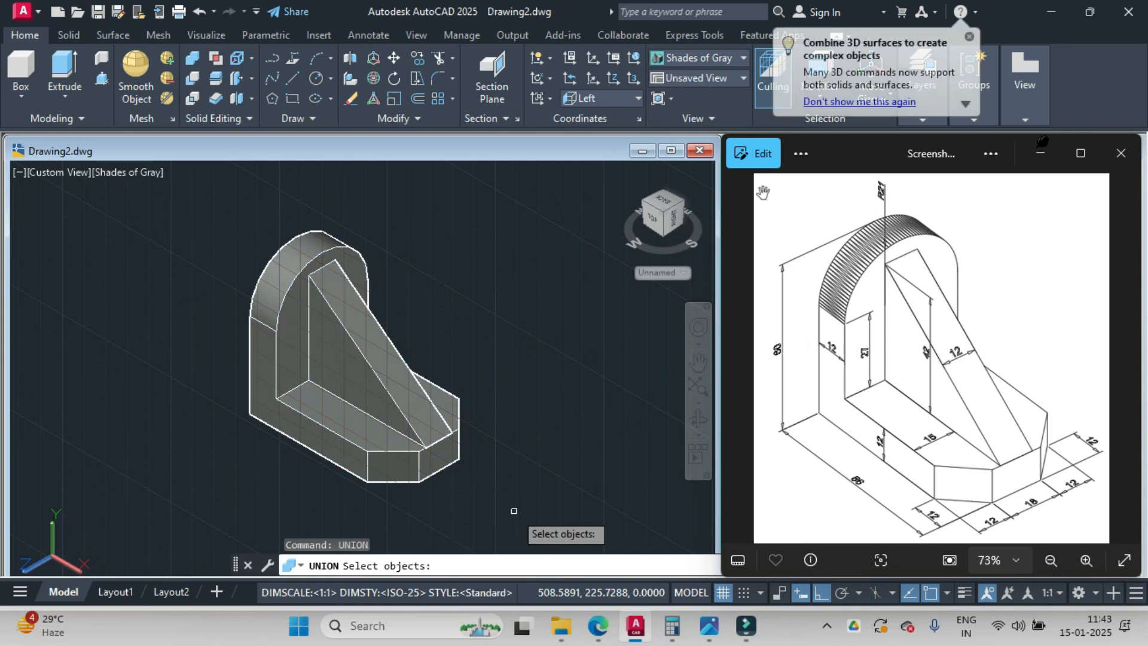
left_click(199, 200)
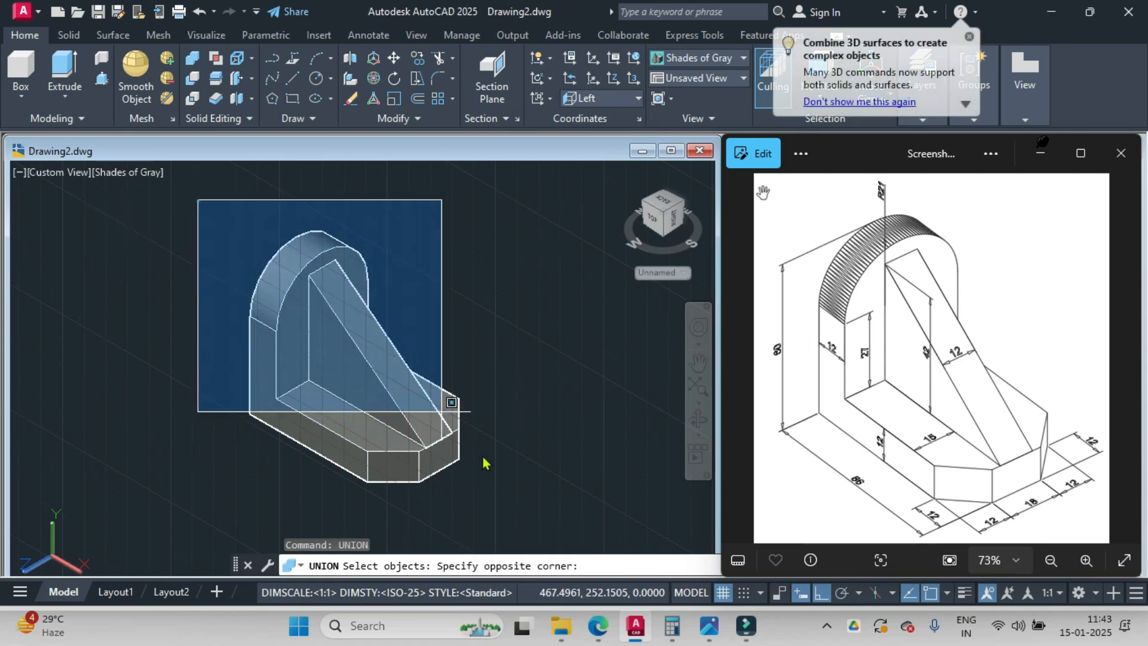
left_click(513, 515)
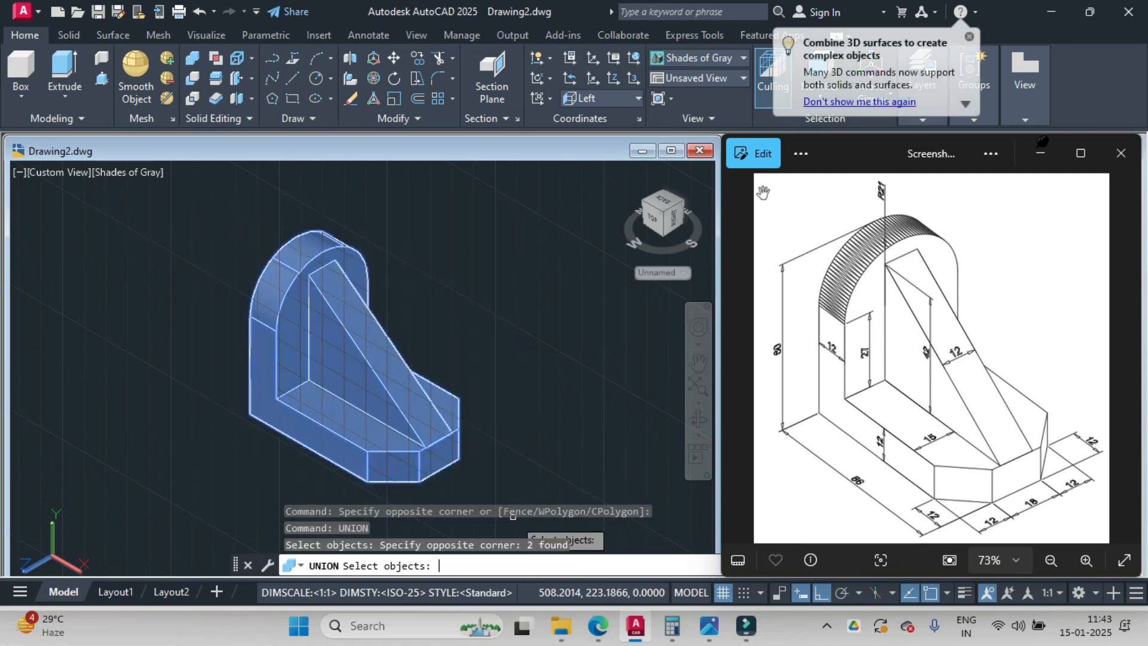
key("Return")
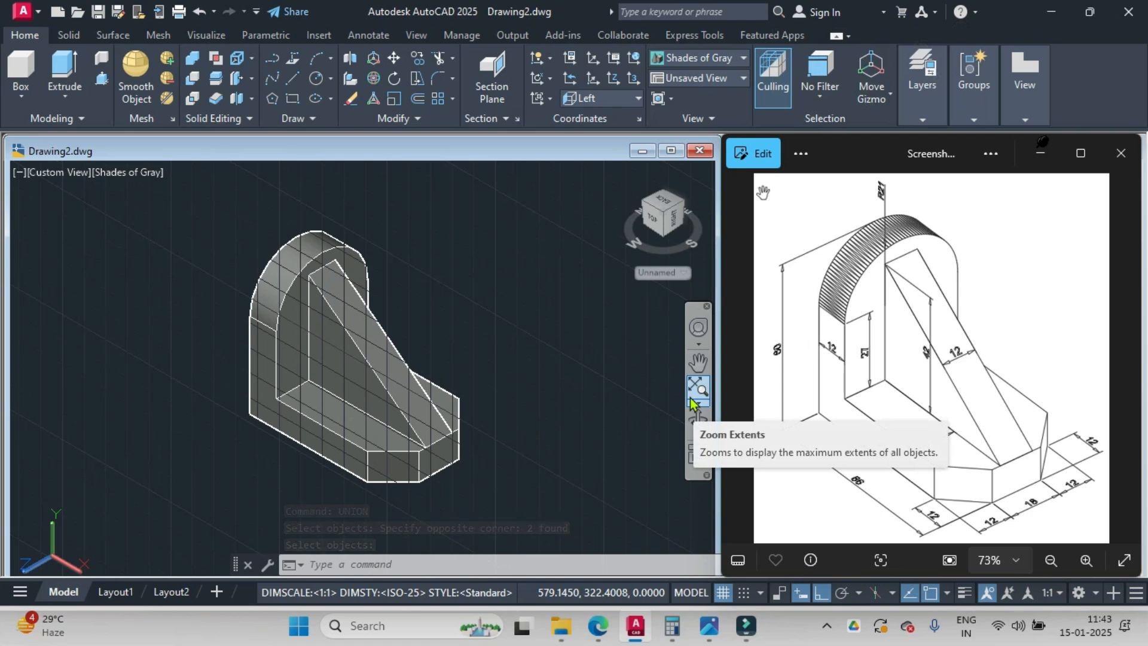
- Turn off the grid display and orbit the finished bracket to inspect it against the reference drawing
key("F7")
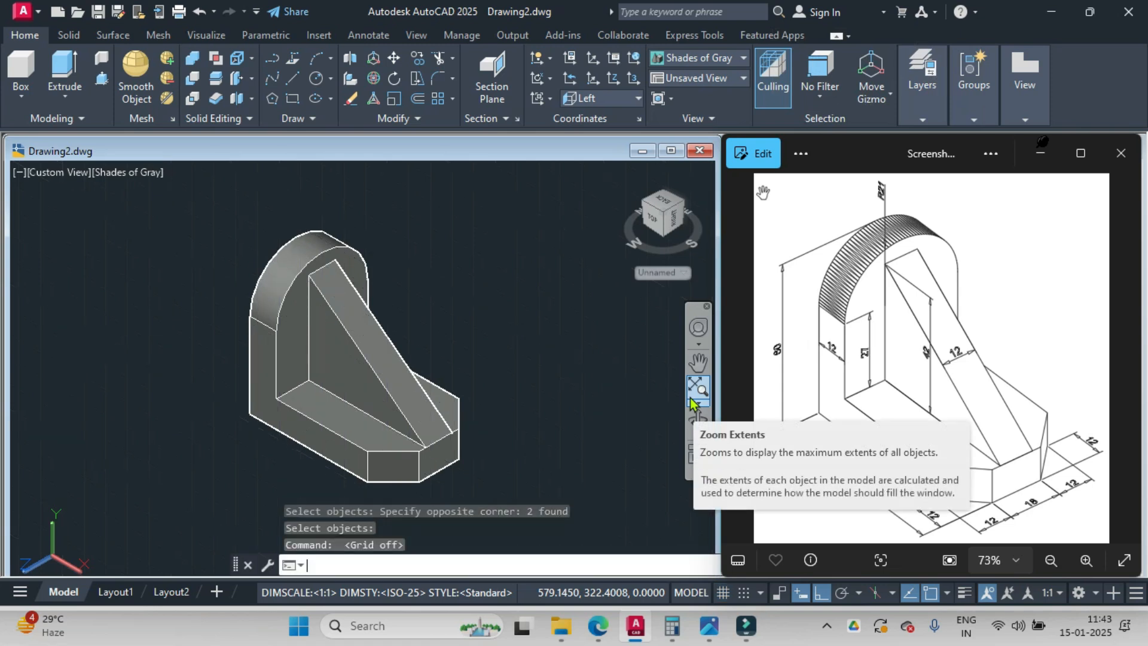
key("F7")
key("F7")
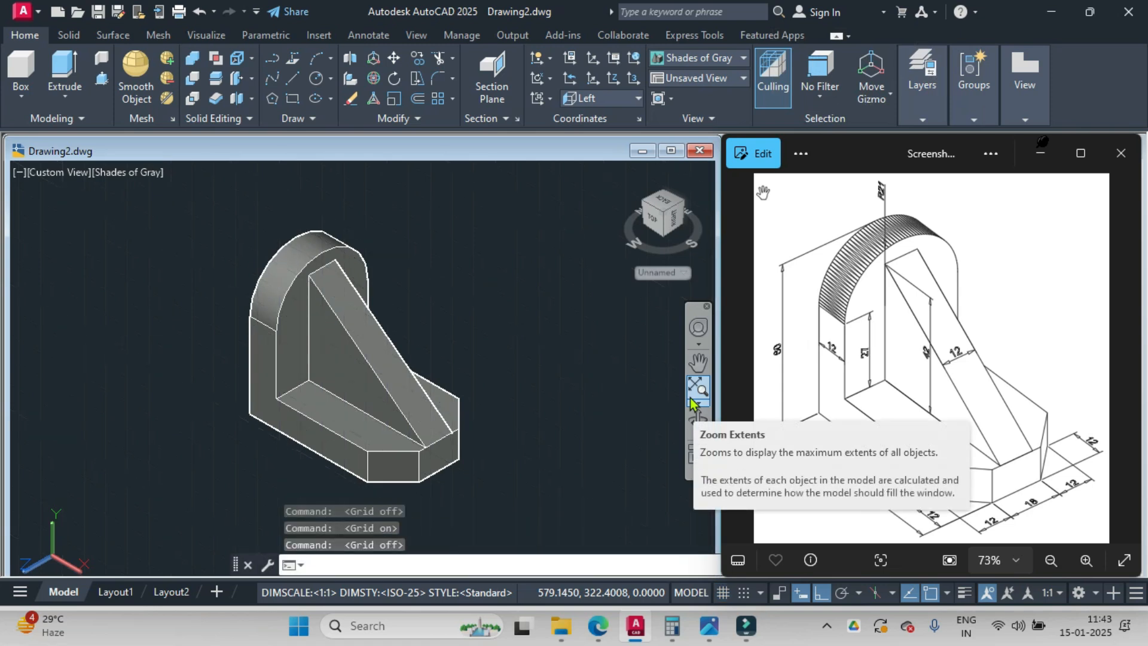
left_click(697, 419)
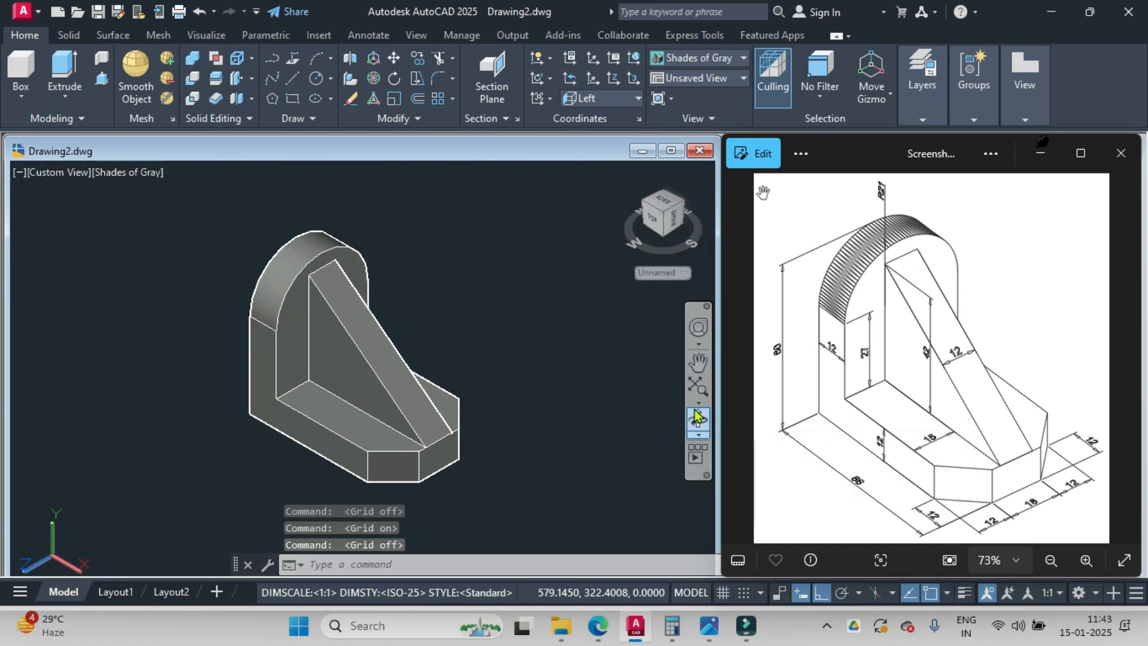
left_click_drag(587, 395, 413, 363)
scroll(414, 363, "up", 1)
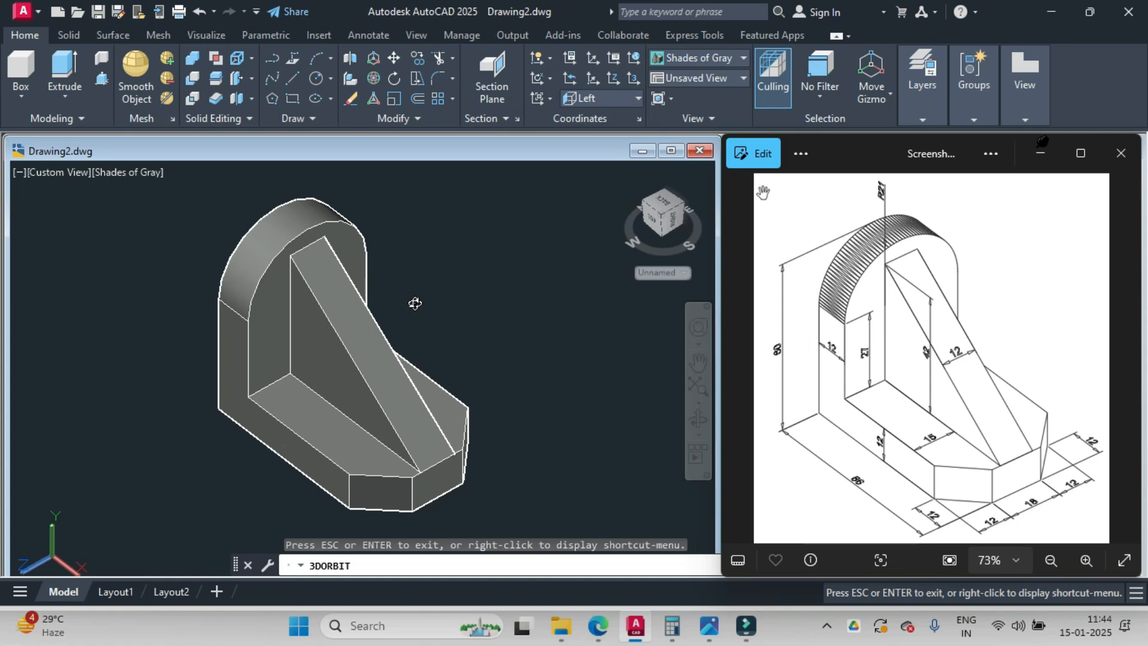
key("Escape")
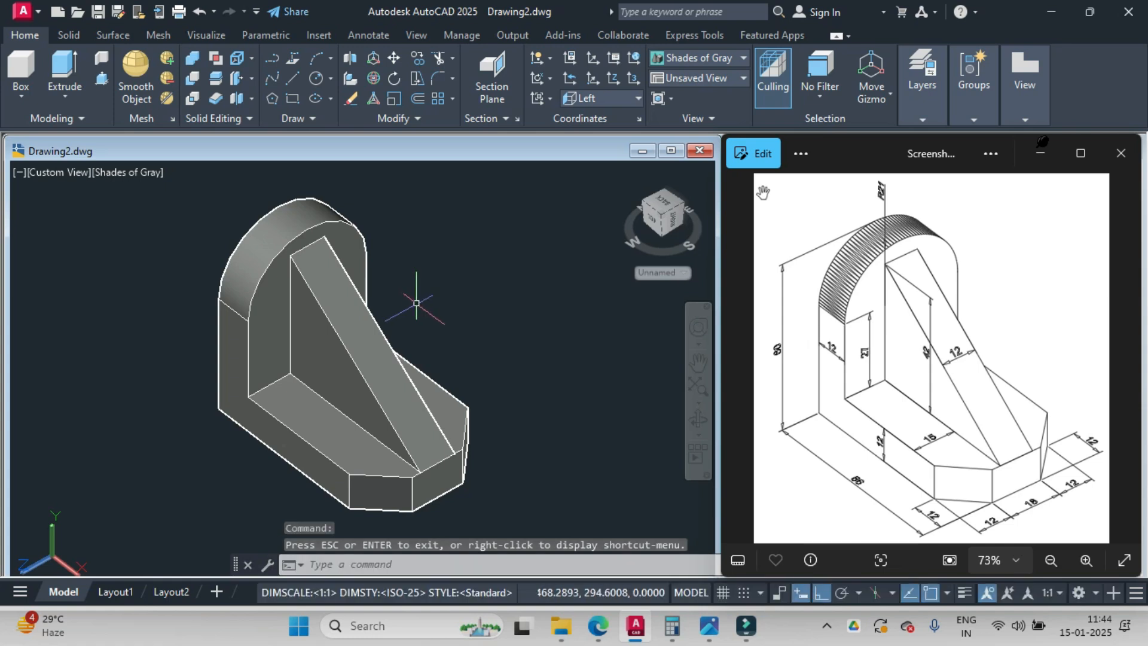